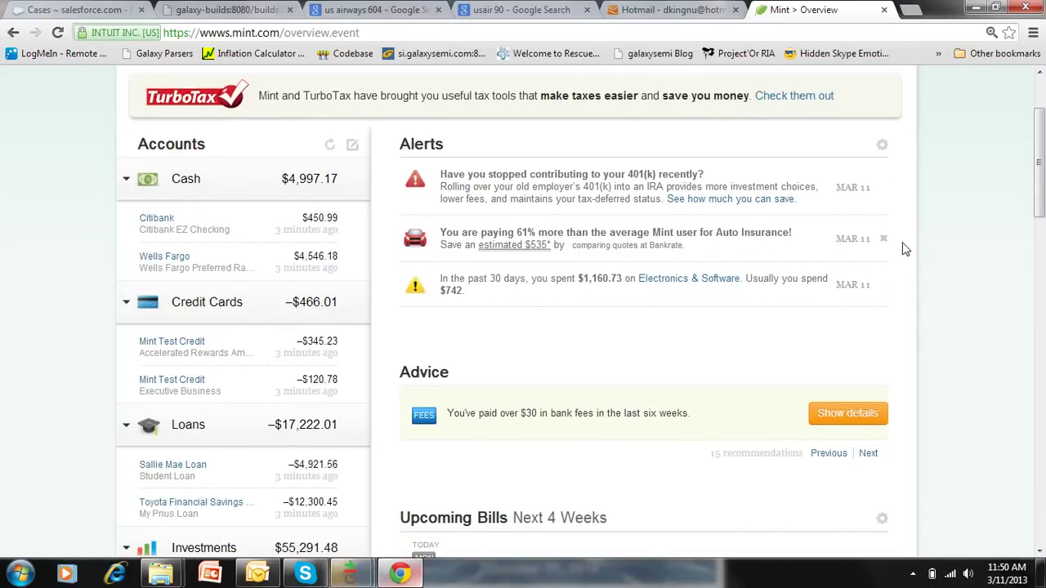
Step: Open the Budgets page and delete the Coffee Shops budget from the spending list
drag(1041, 170, 1040, 129)
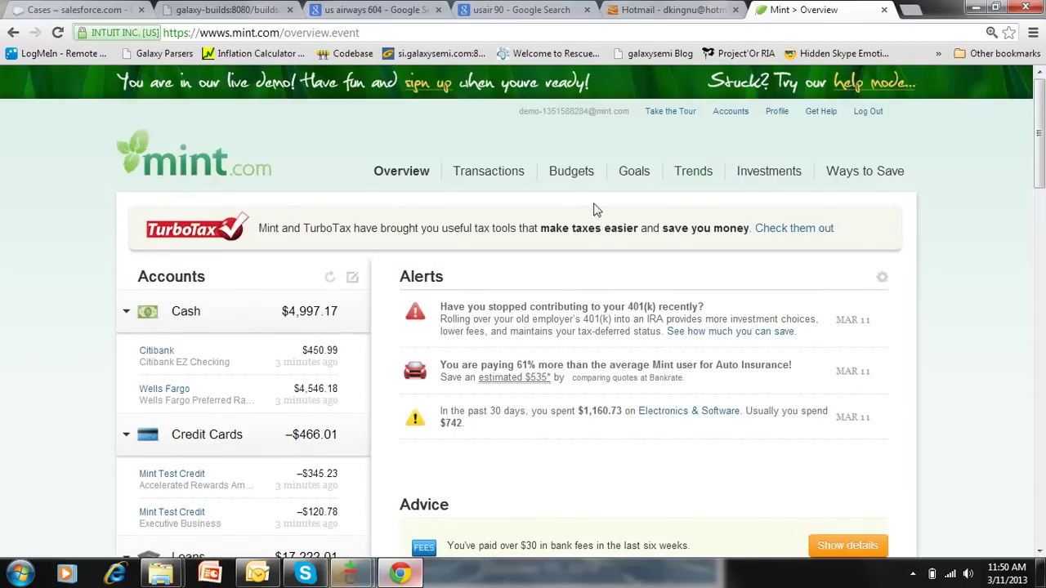
click(573, 173)
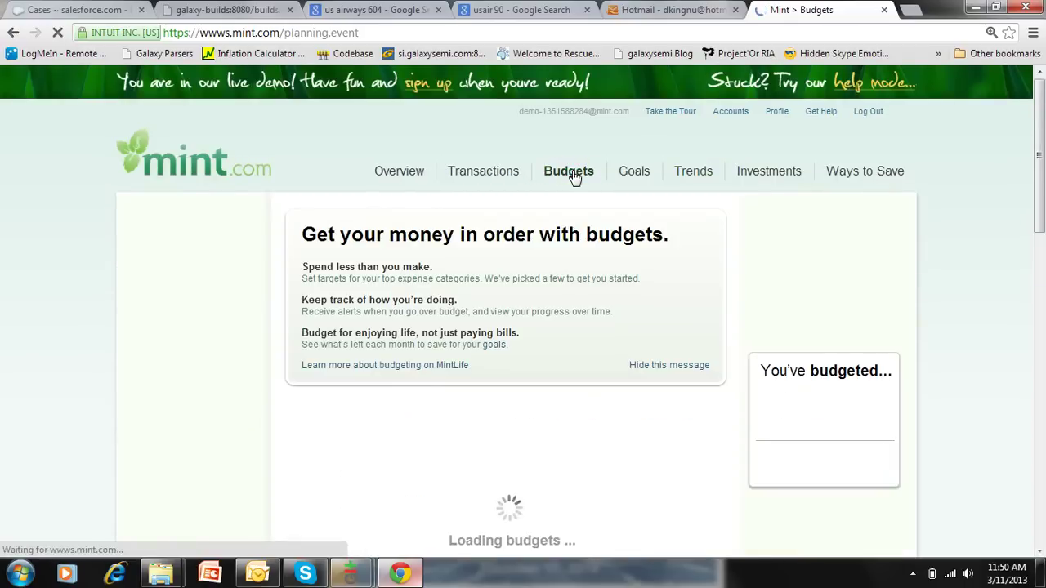
drag(1041, 152, 1022, 309)
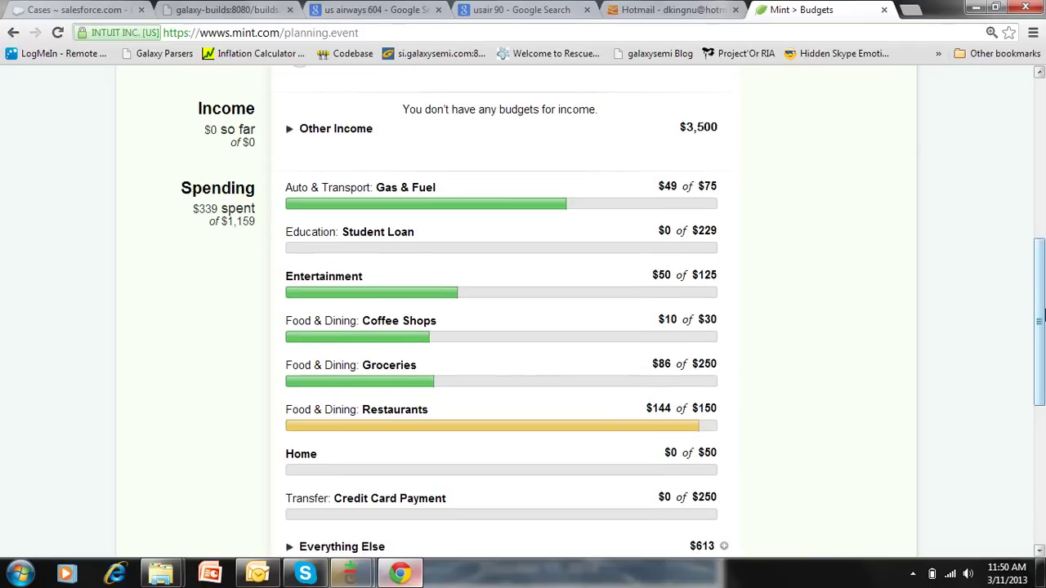
scroll(572, 368, down, 1)
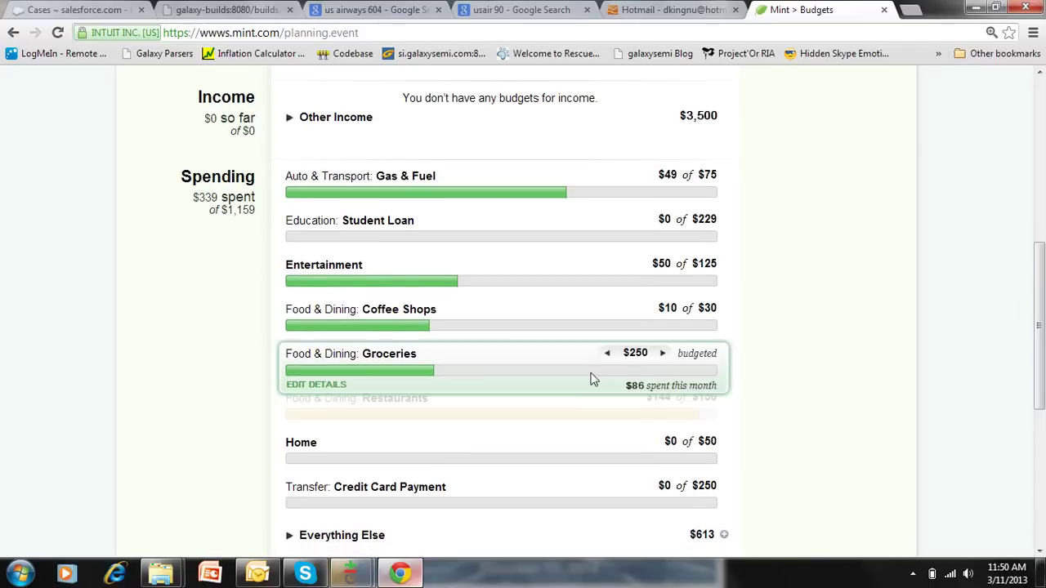
mouse_move(377, 332)
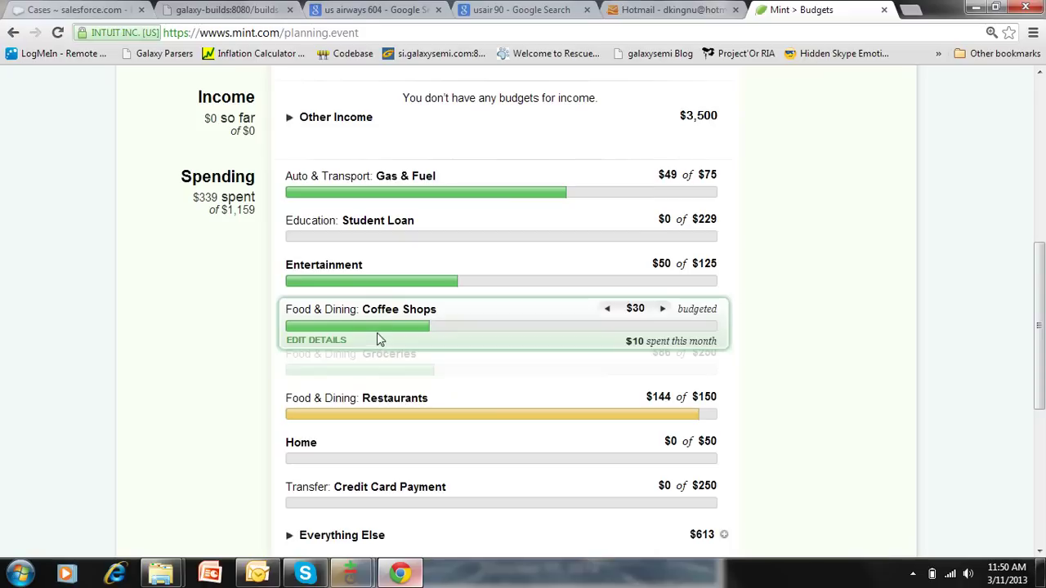
click(333, 345)
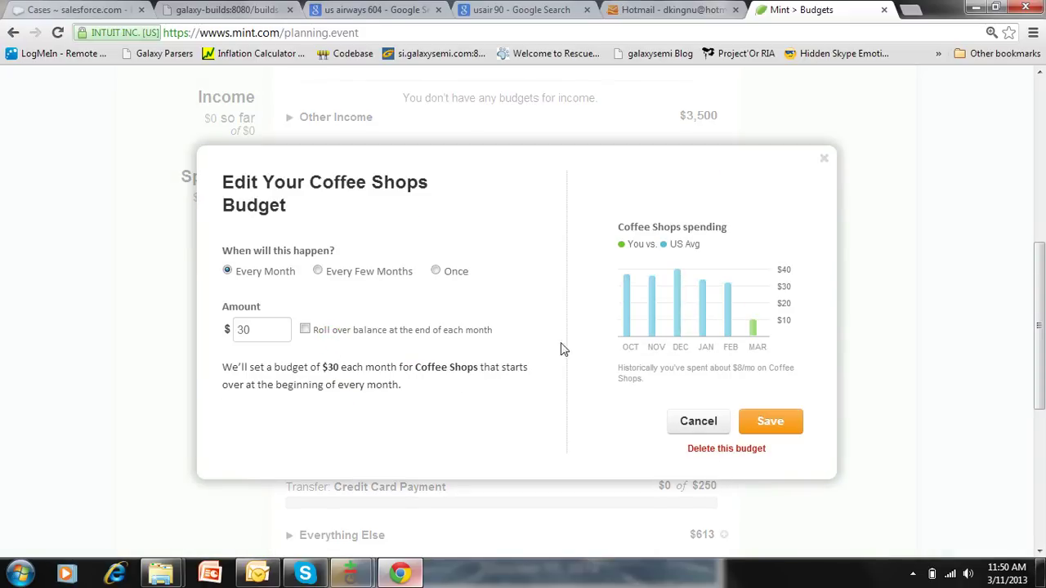
click(724, 450)
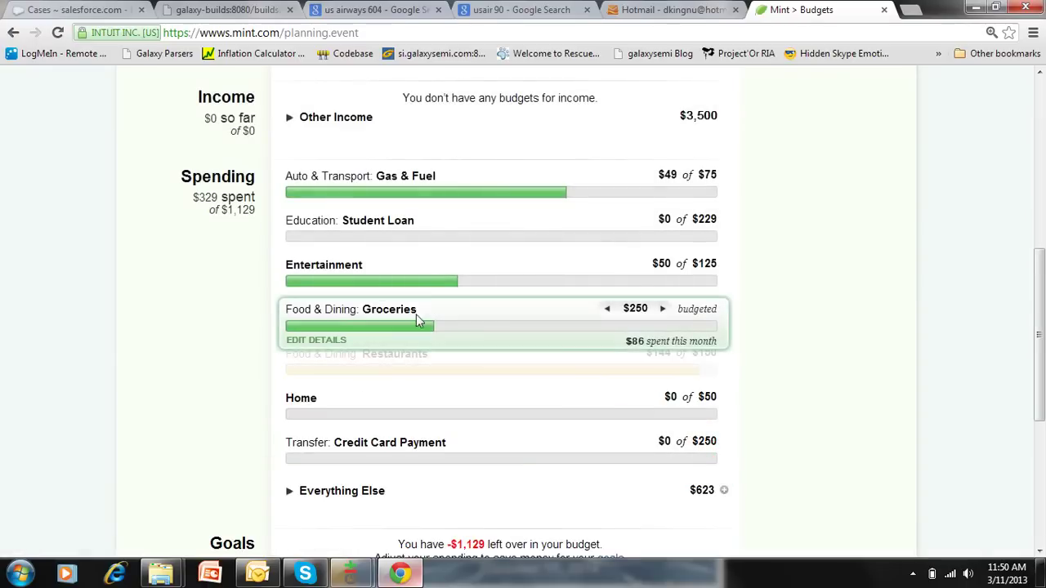
Step: Create a monthly income budget for the Paycheck category with an amount of $2,333 and save it
drag(1040, 327, 1039, 260)
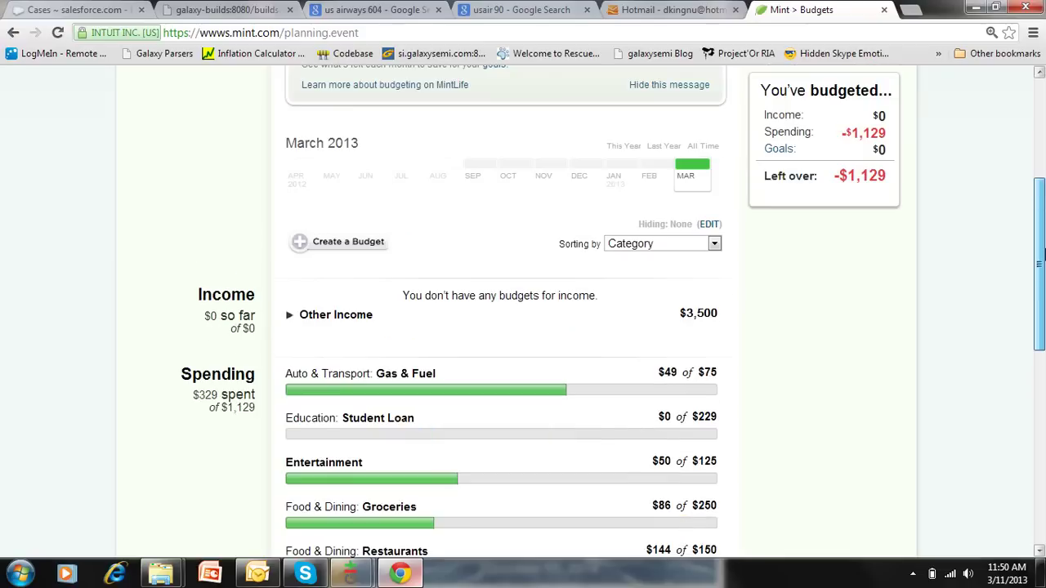
click(335, 249)
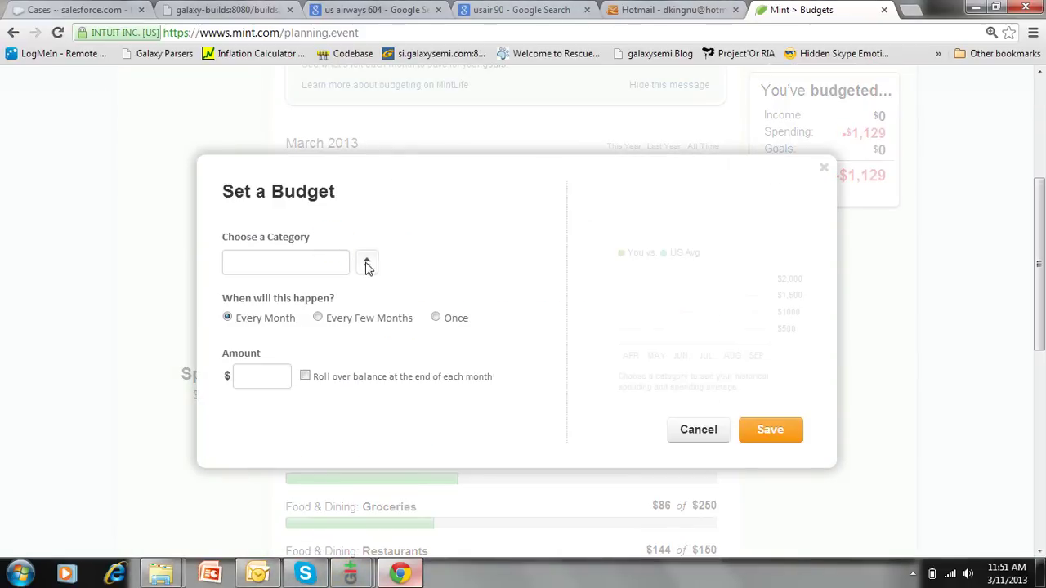
click(367, 267)
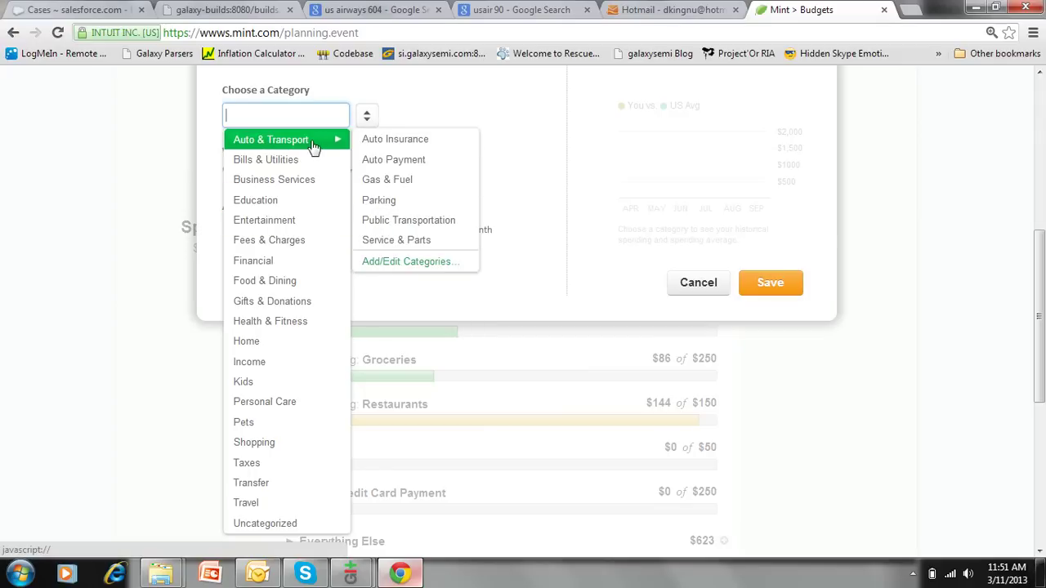
mouse_move(291, 286)
mouse_move(285, 364)
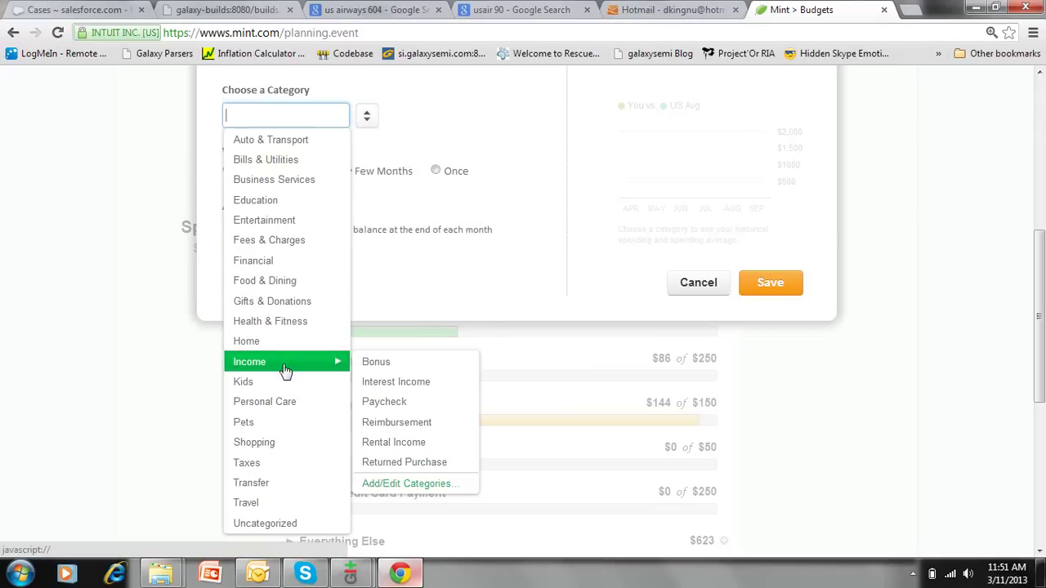
click(402, 403)
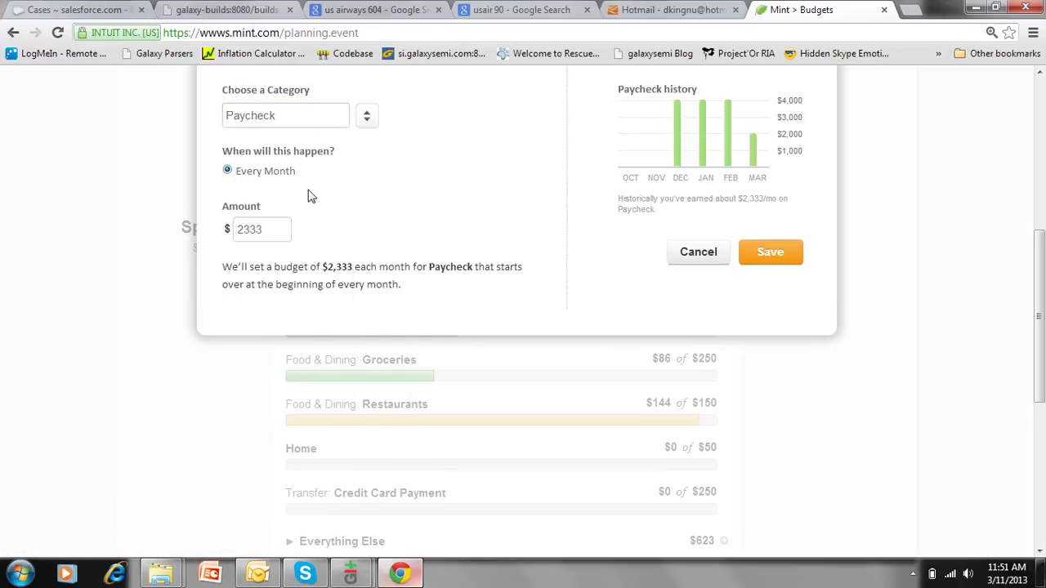
click(269, 228)
scroll(944, 217, up, 2)
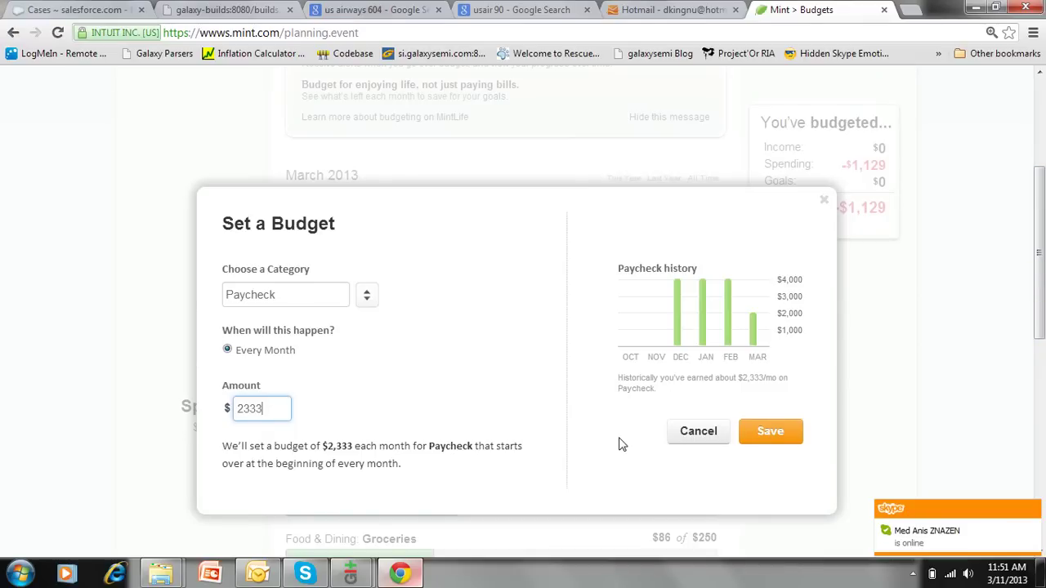
click(784, 436)
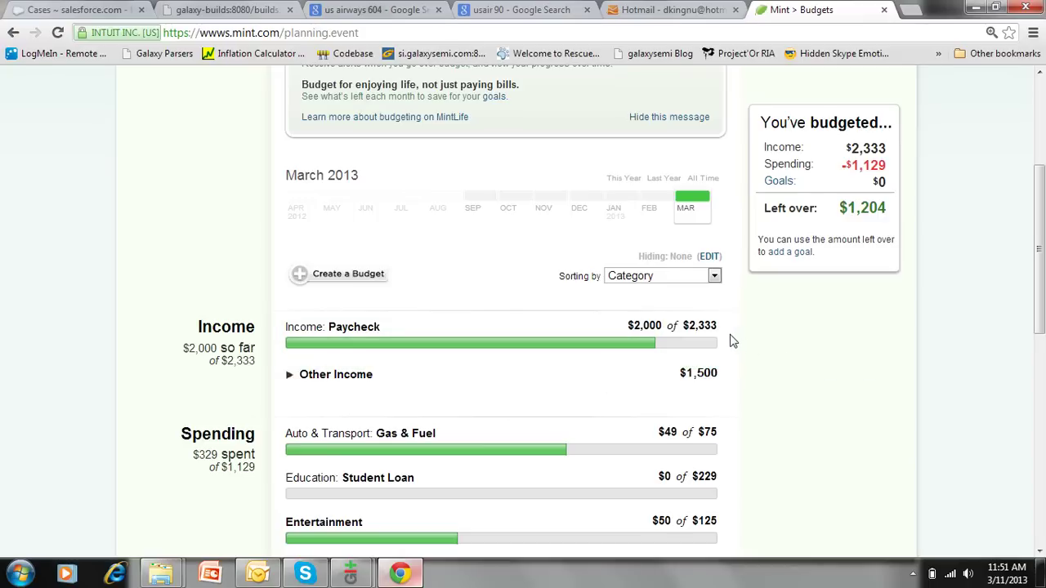
Step: Expand Other Income in the income section to view its breakdown, and collapse it again
scroll(1040, 170, down, 1)
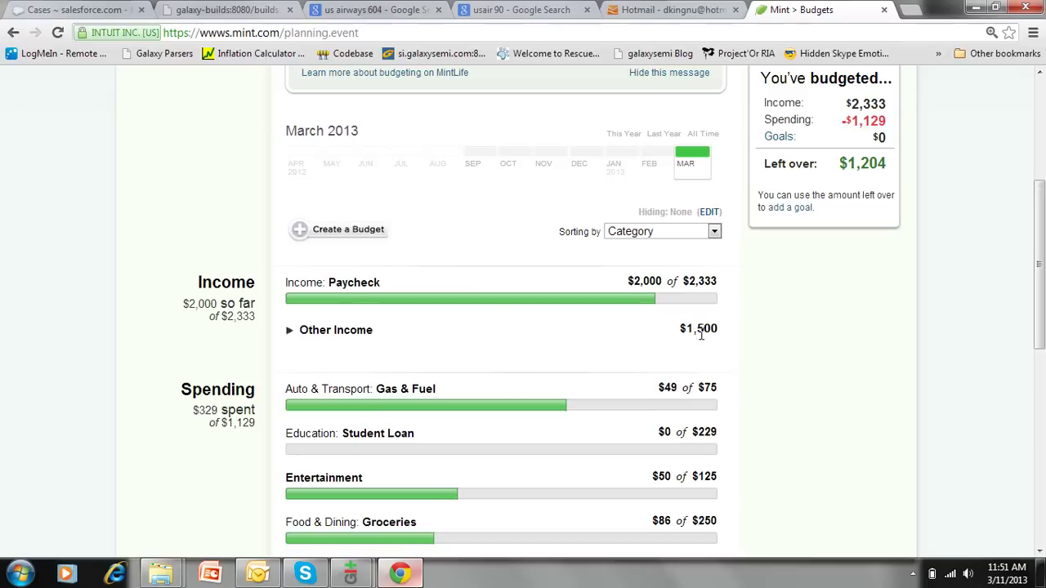
click(289, 330)
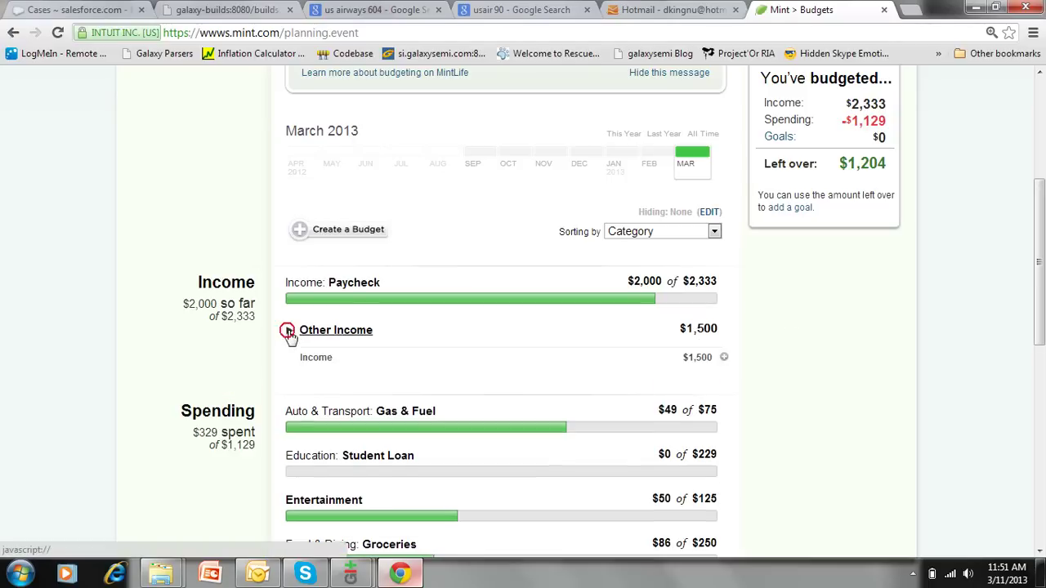
click(289, 331)
Step: Create a monthly budget of $100 for the Mobile Phone category under Bills & Utilities and save it
scroll(1033, 335, down, 3)
scroll(1034, 335, up, 2)
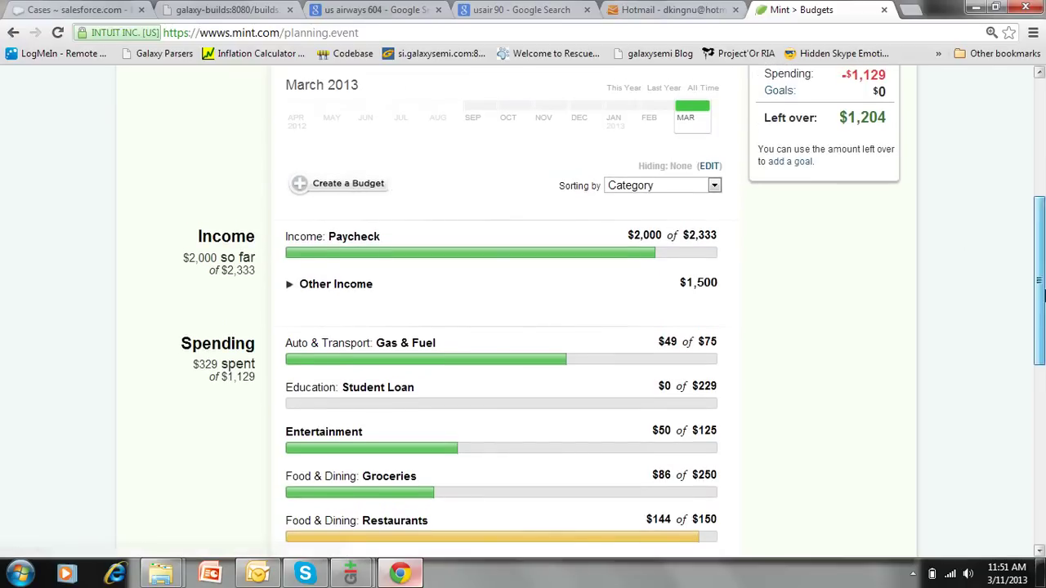
scroll(1034, 351, down, 2)
scroll(1034, 352, up, 1)
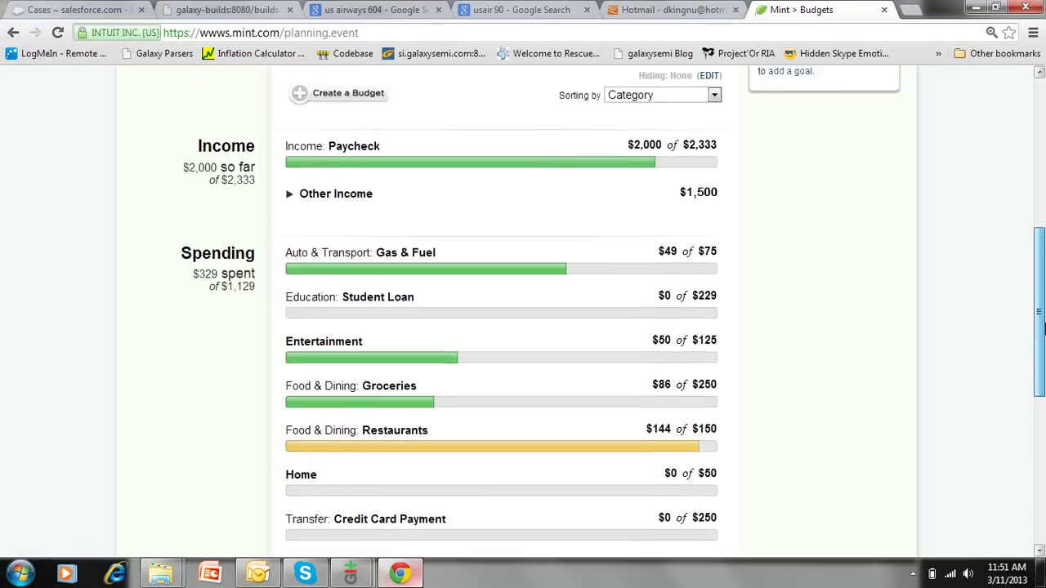
click(361, 108)
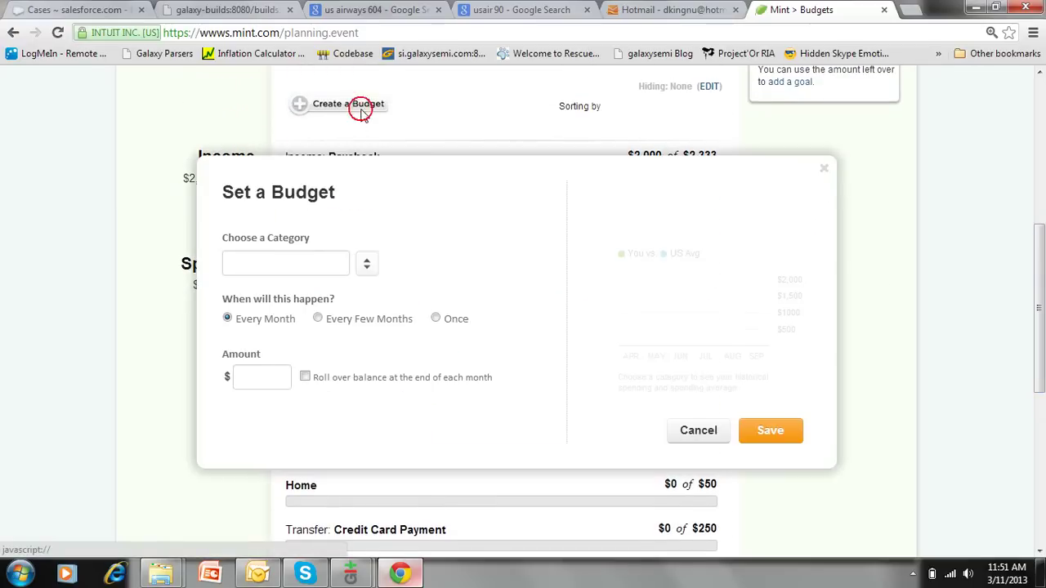
click(367, 270)
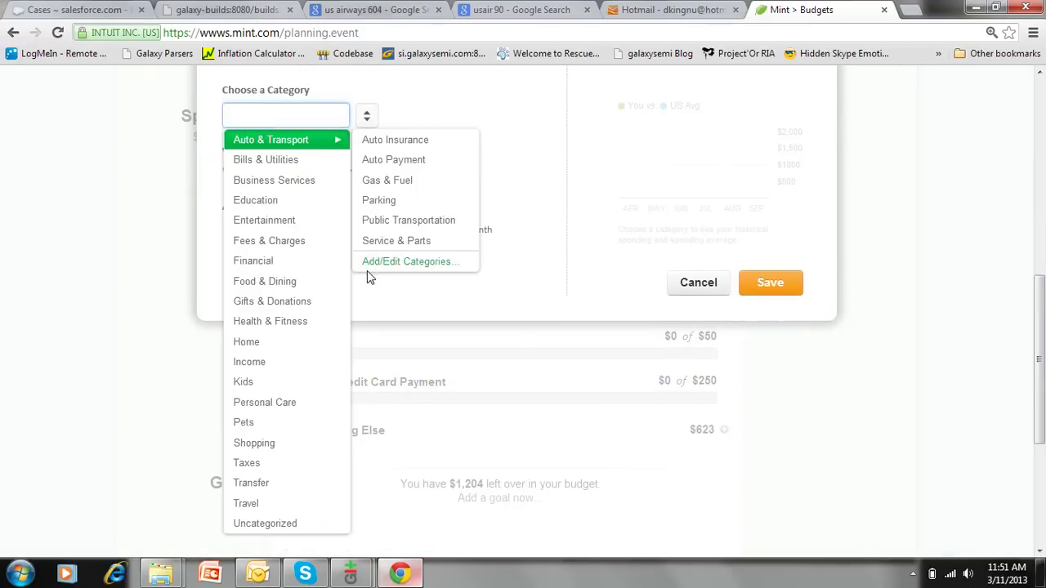
mouse_move(348, 232)
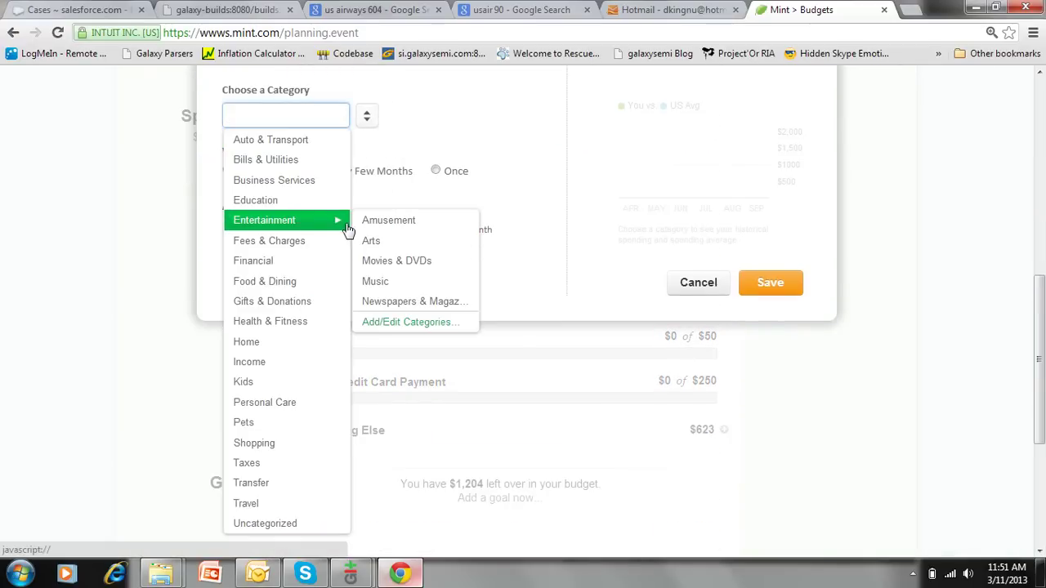
mouse_move(330, 165)
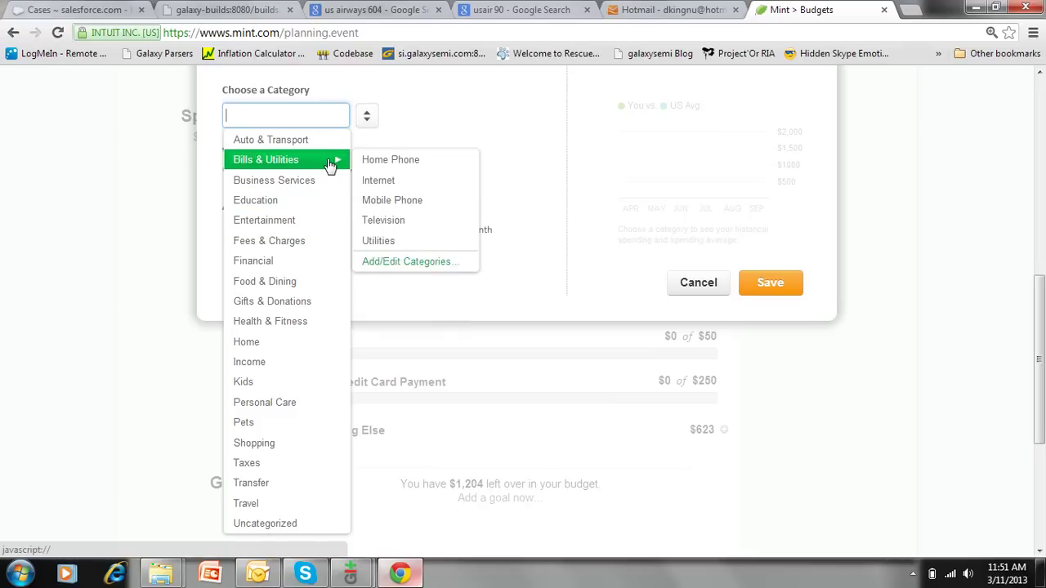
click(395, 204)
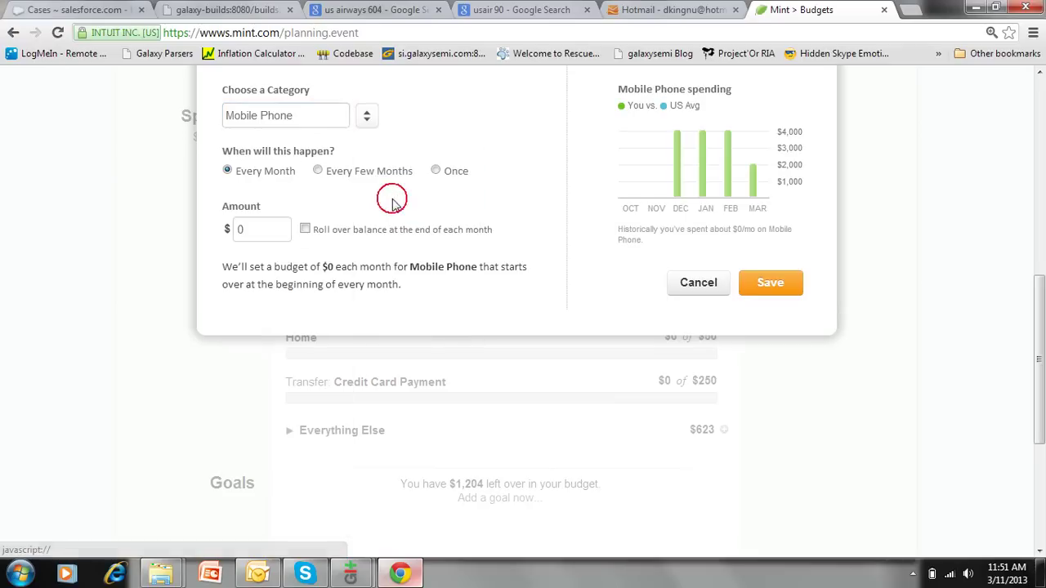
click(261, 229)
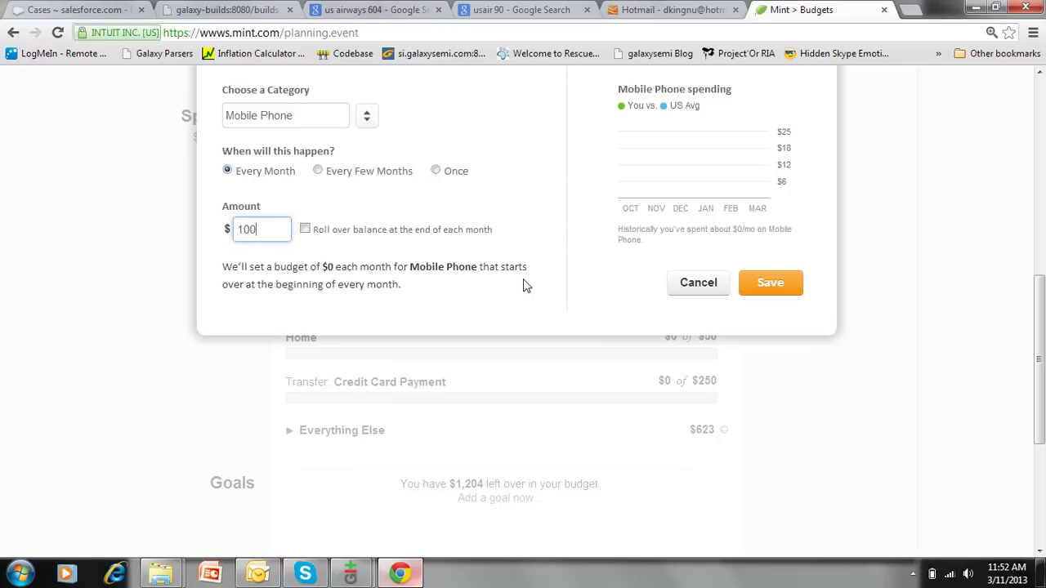
click(757, 288)
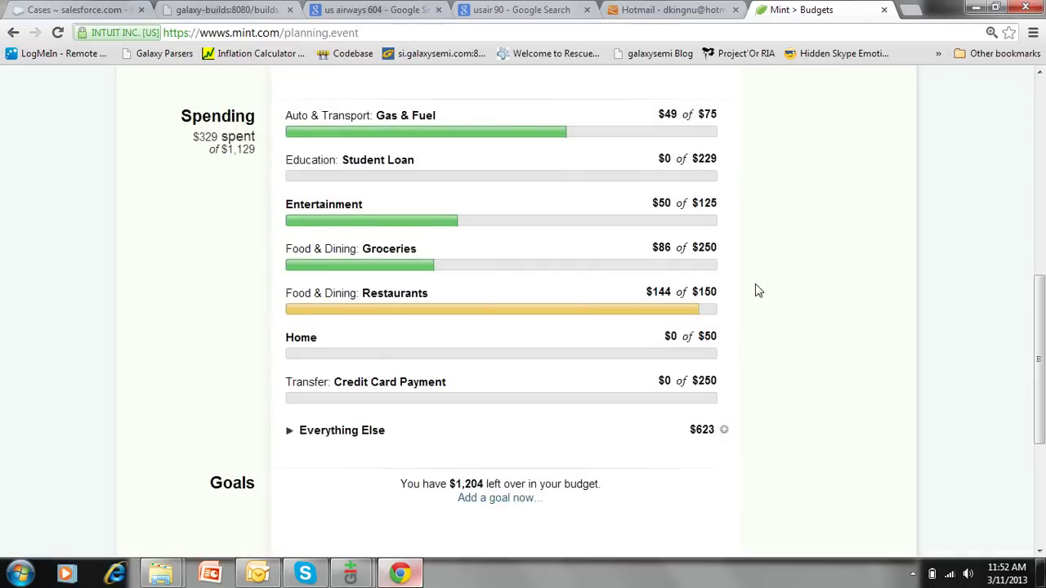
mouse_move(401, 168)
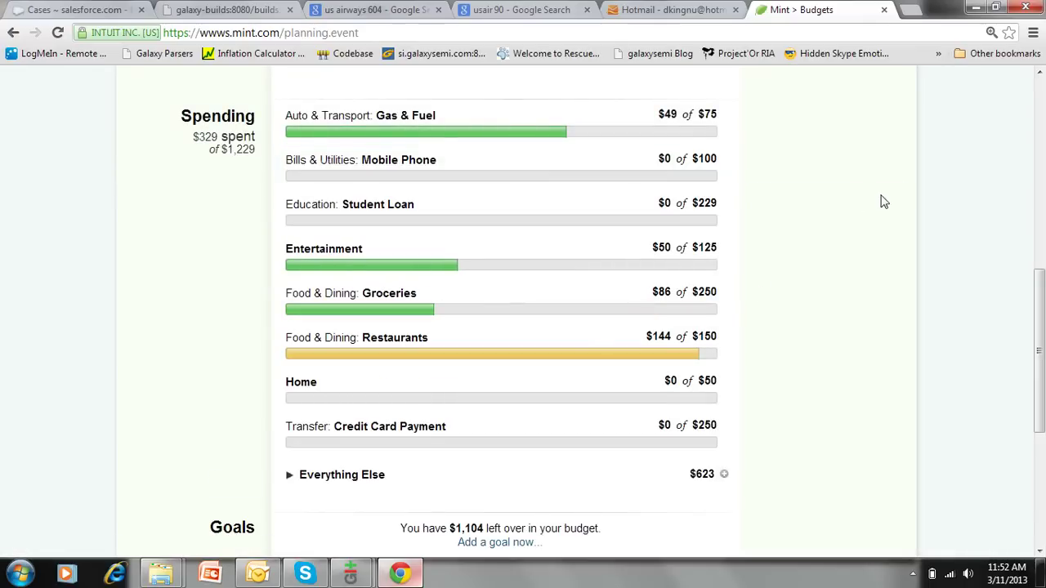
Step: Add a custom category named Tithing under Gifts & Donations while starting a new budget, and confirm the category changes
drag(1041, 334, 1041, 282)
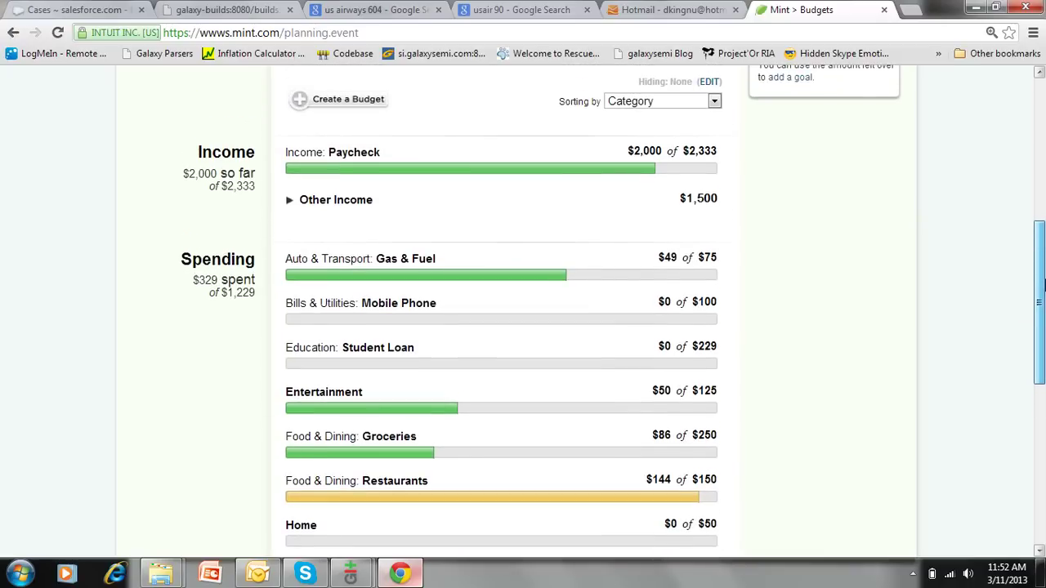
drag(1041, 282, 1041, 258)
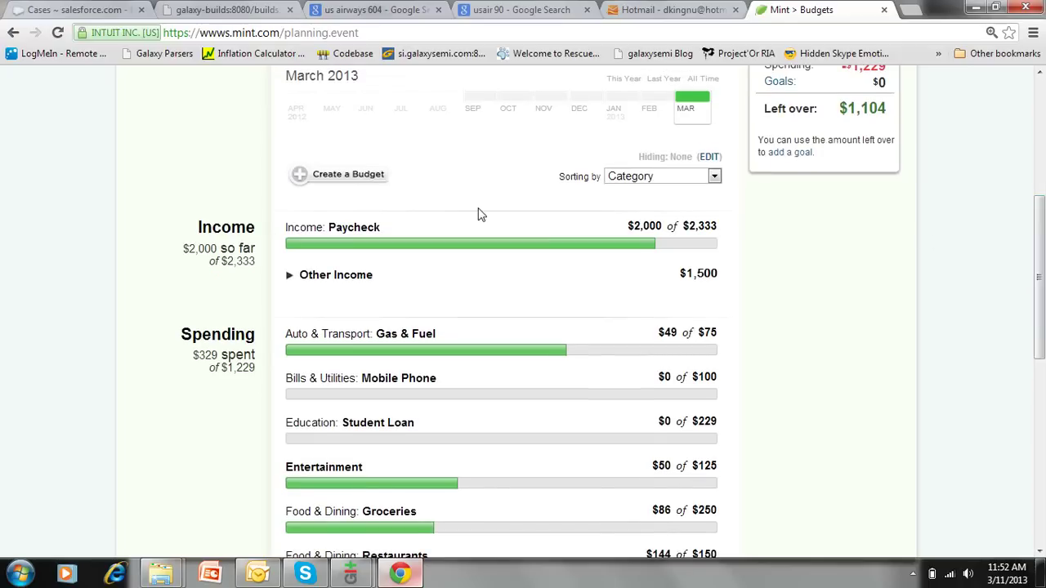
click(309, 178)
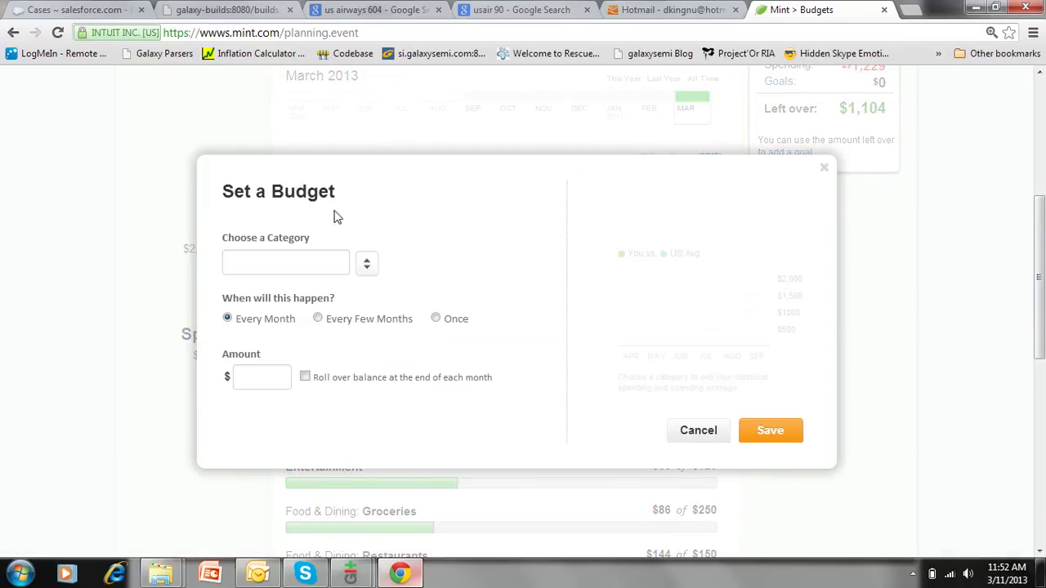
click(366, 265)
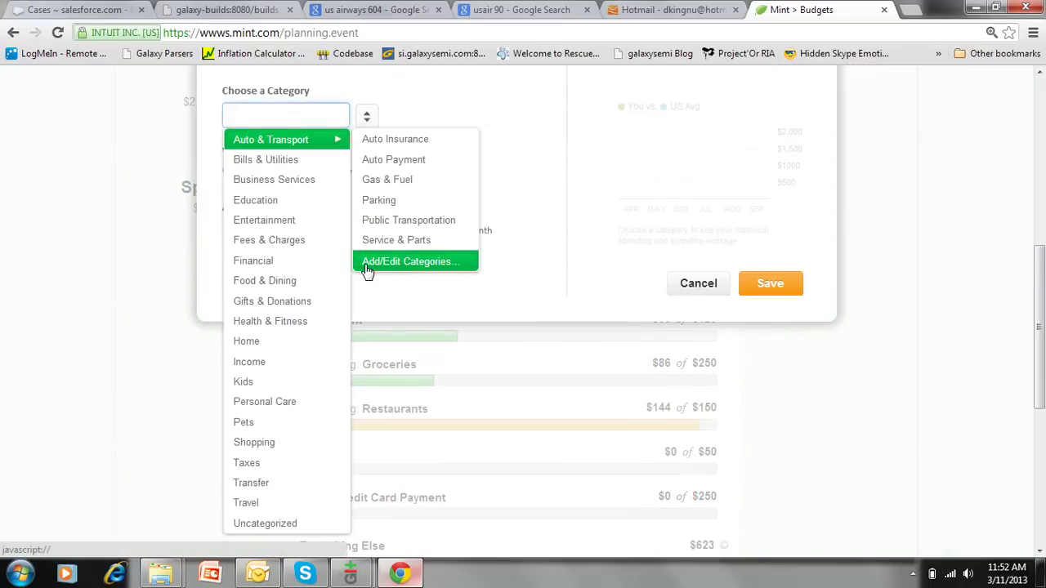
mouse_move(258, 161)
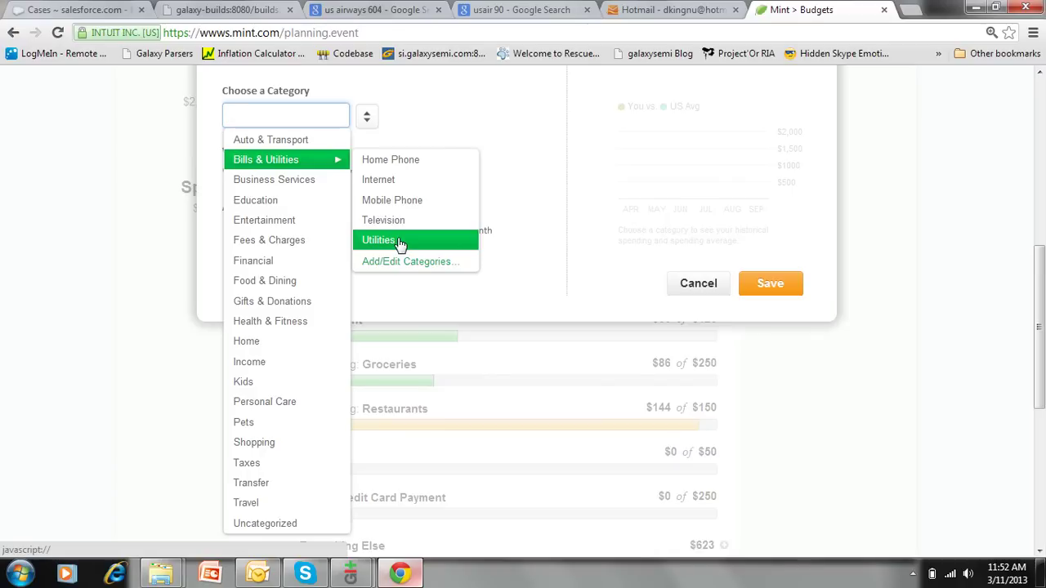
mouse_move(313, 307)
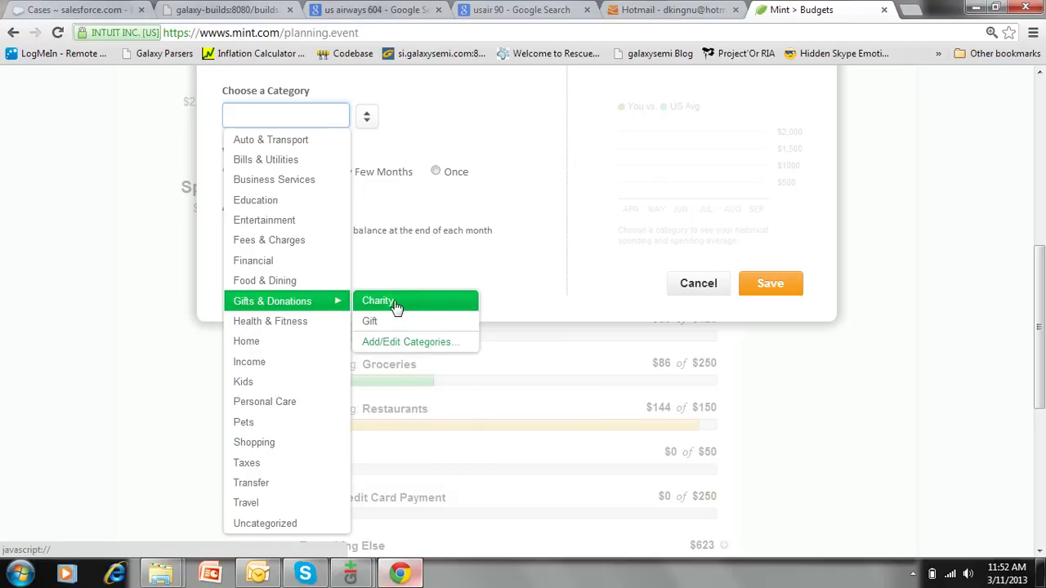
click(389, 348)
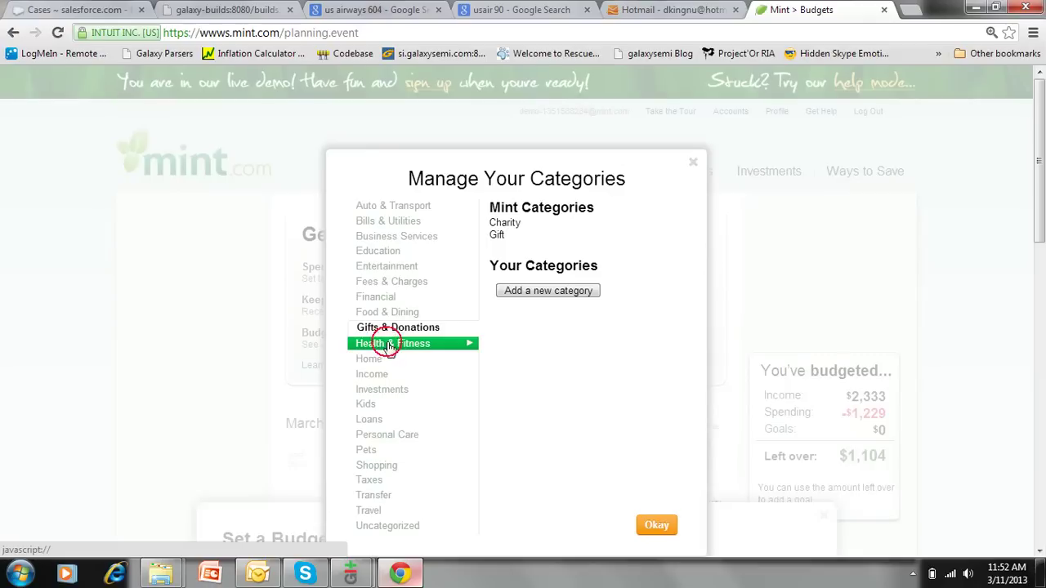
click(548, 293)
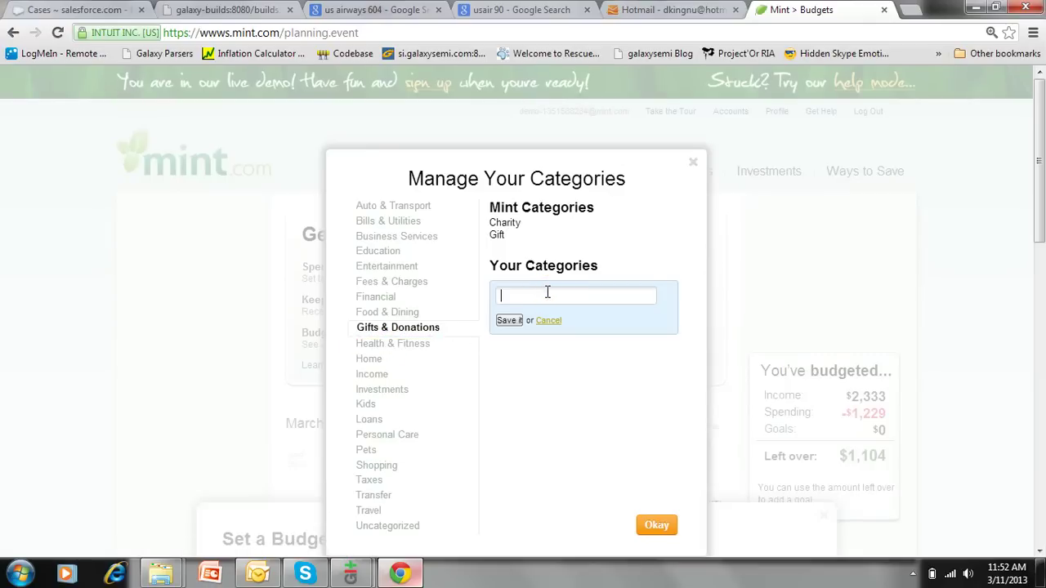
text(Tithing)
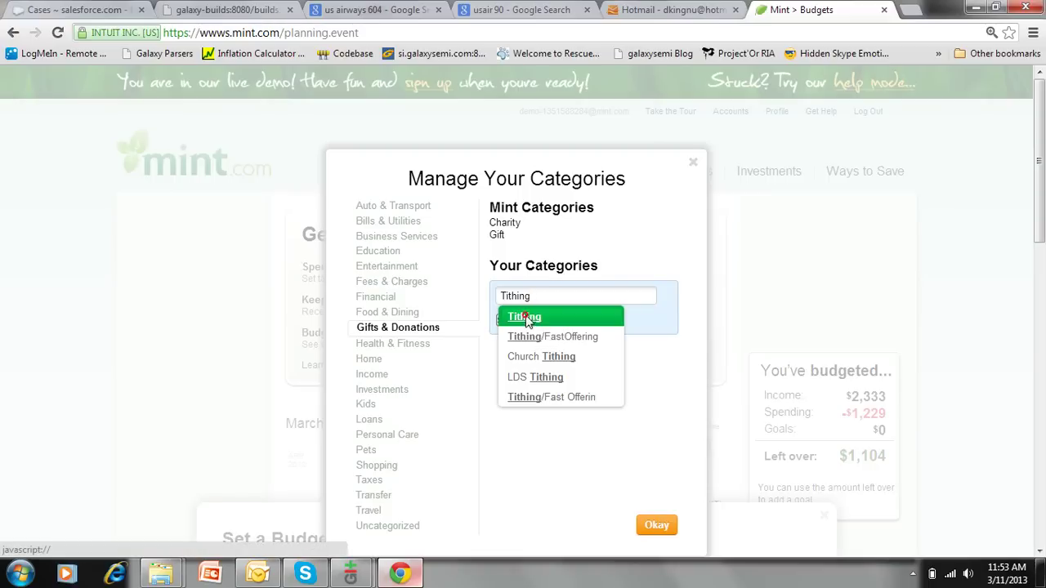
click(532, 318)
click(509, 320)
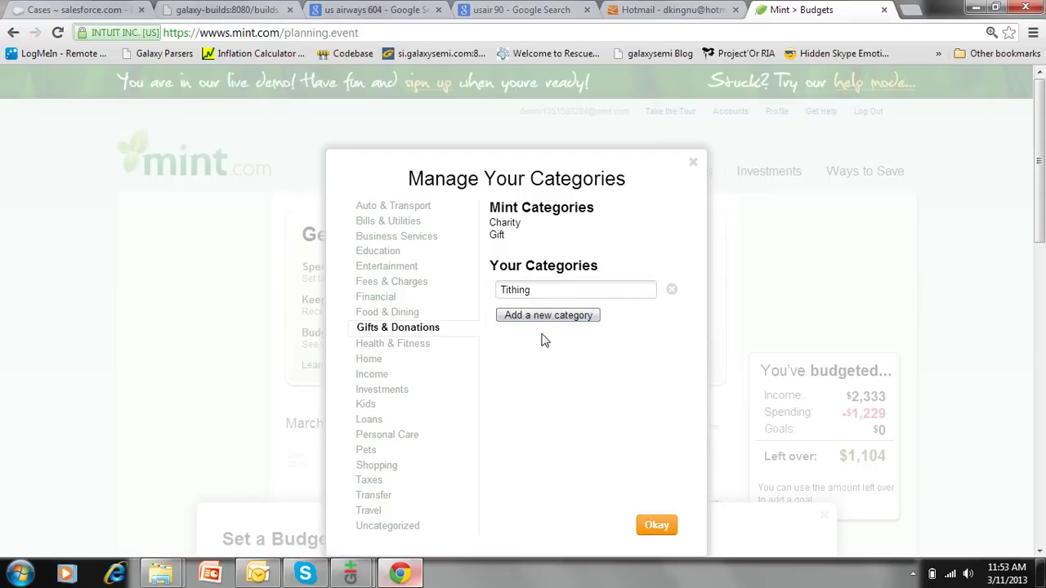
click(656, 527)
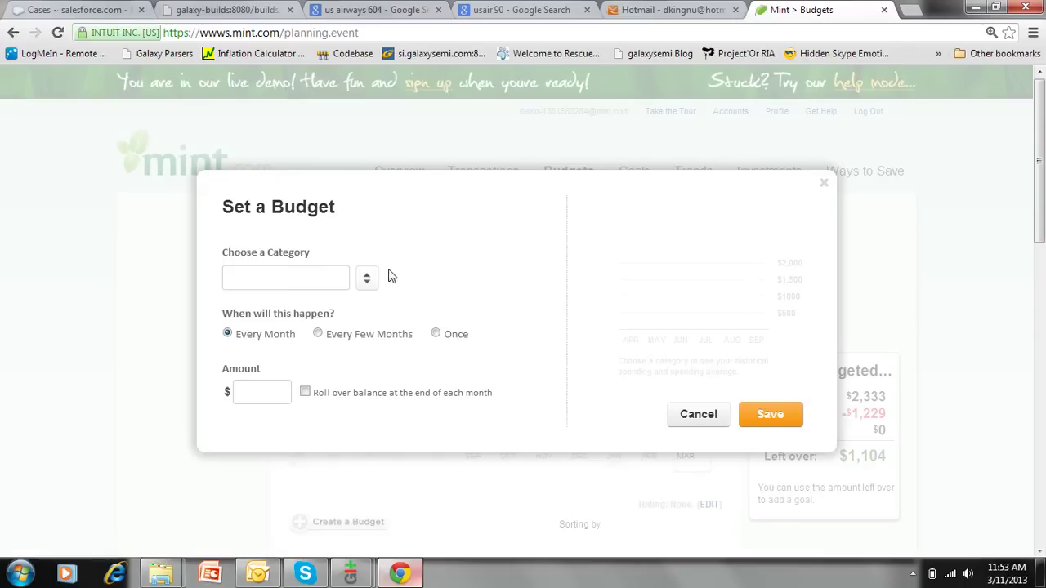
Step: Create a monthly budget of $200 for the Tithing category, save it, and check its entry in the spending list
click(367, 278)
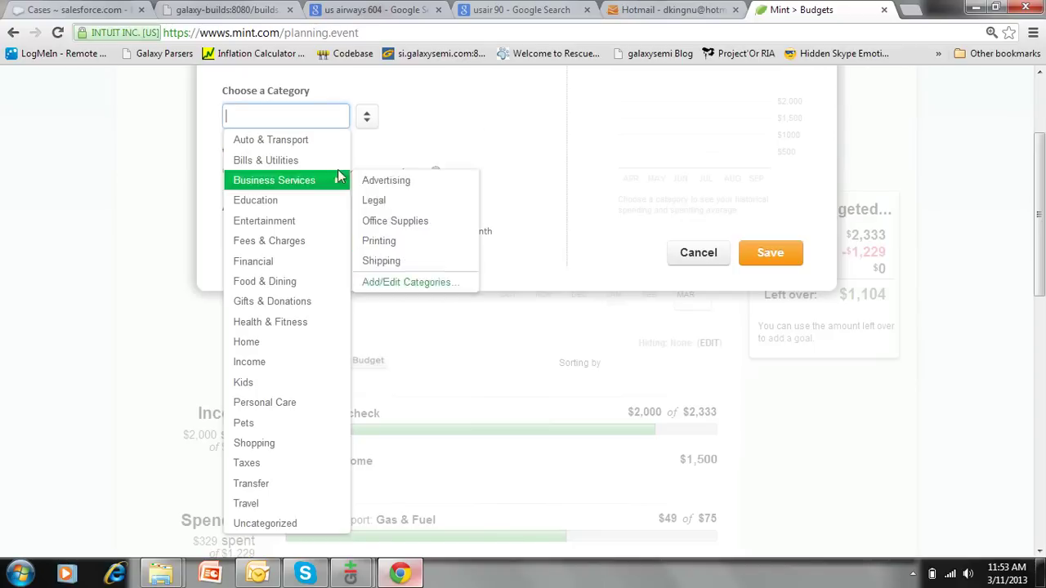
mouse_move(270, 302)
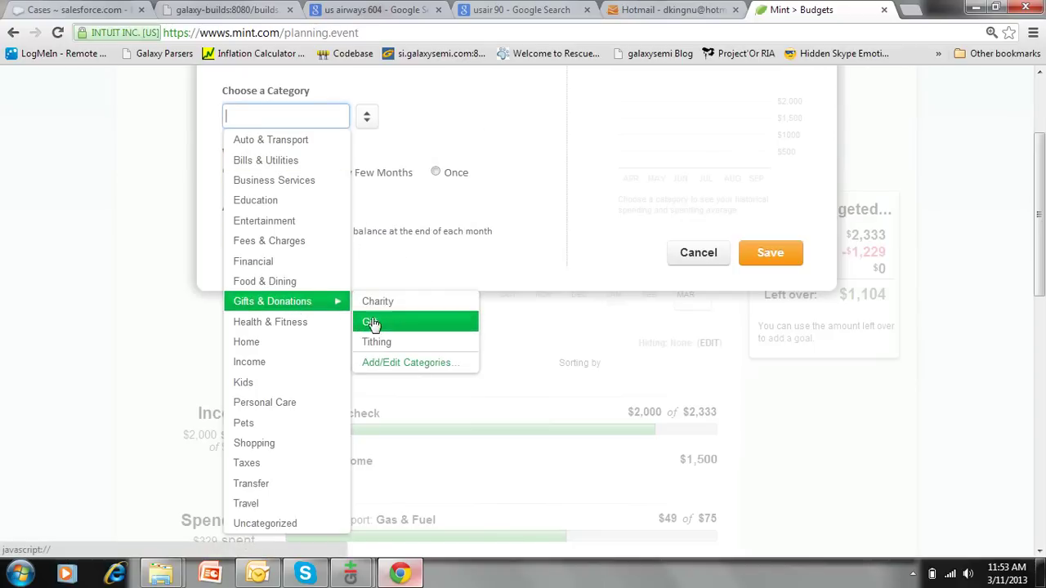
click(377, 343)
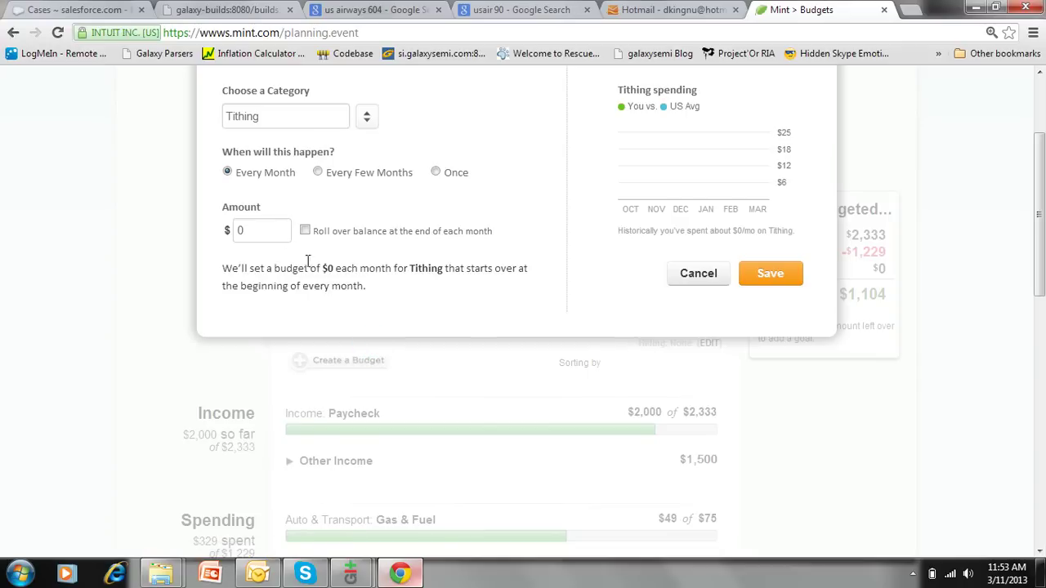
drag(259, 230, 200, 221)
click(773, 283)
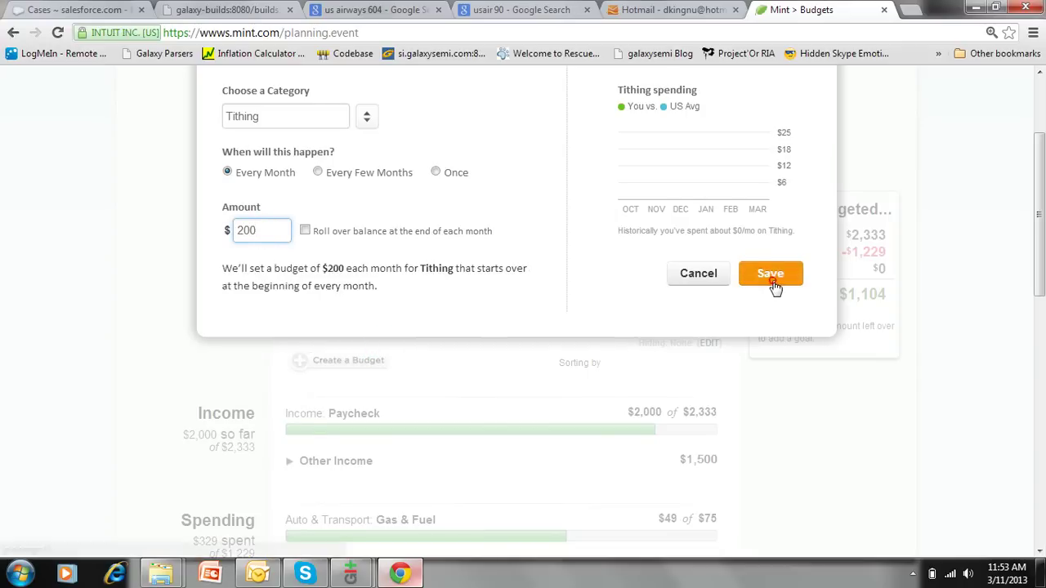
scroll(1040, 290, down, 4)
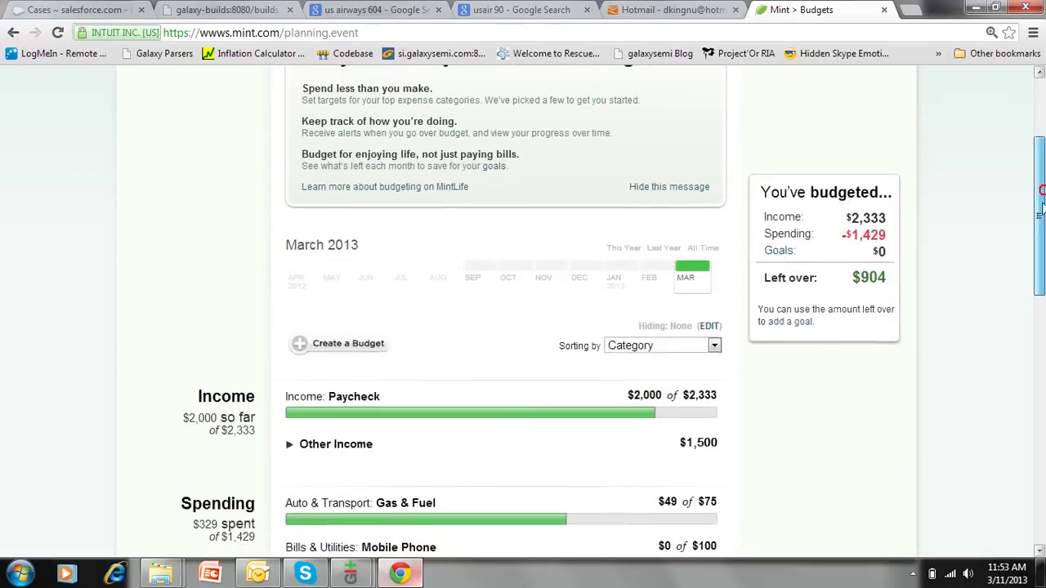
drag(1039, 290, 1037, 327)
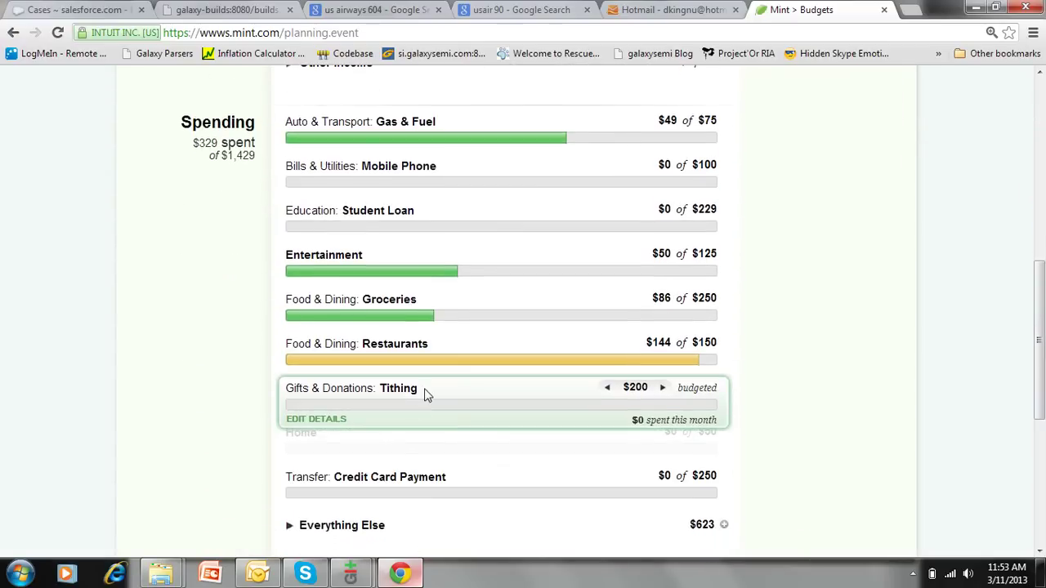
Step: Sort the budgets by status, compare with the order by amount from high to low, and return to sorting by status
scroll(699, 254, up, 3)
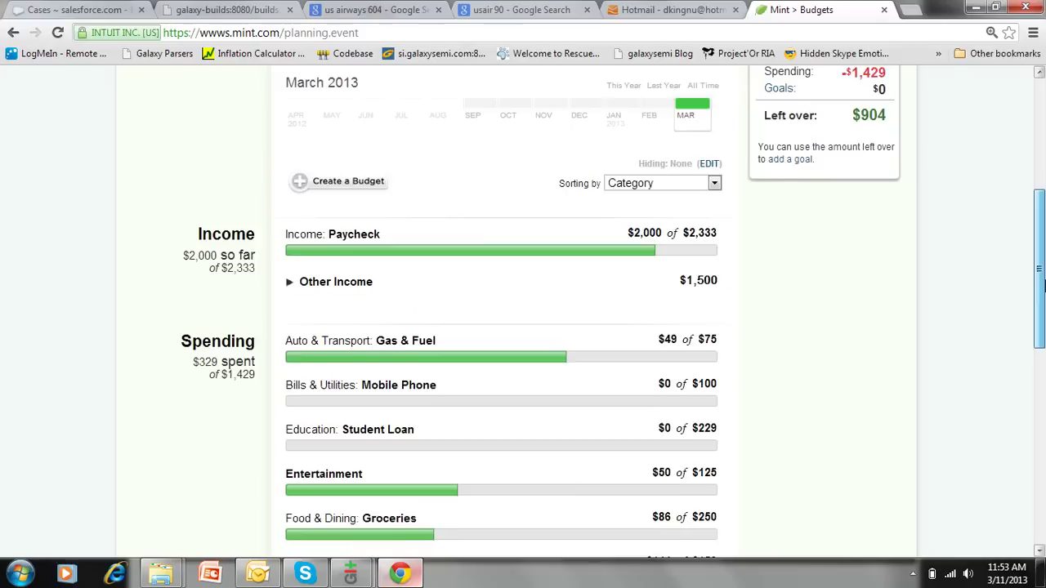
click(704, 207)
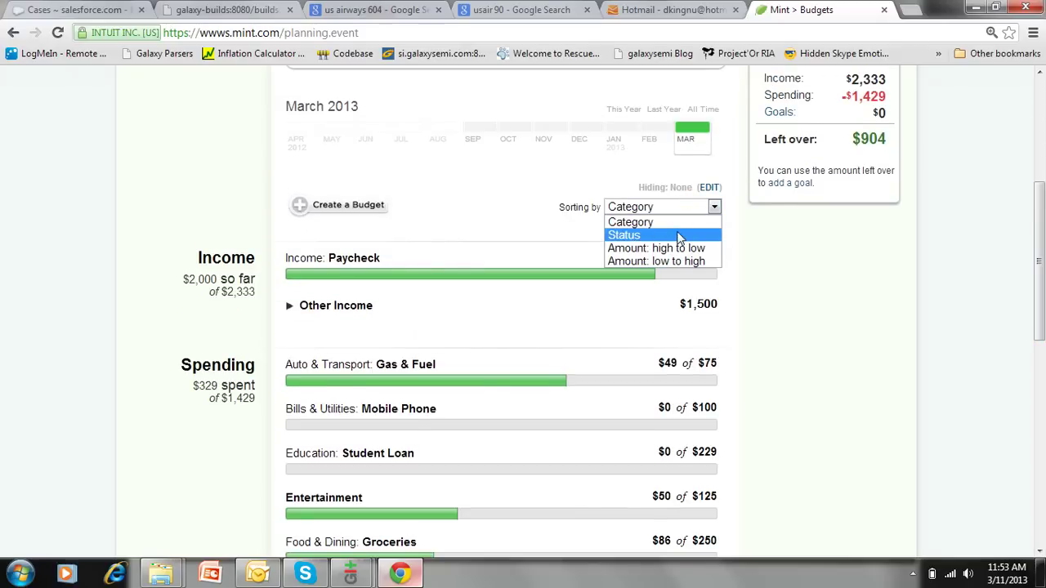
click(677, 235)
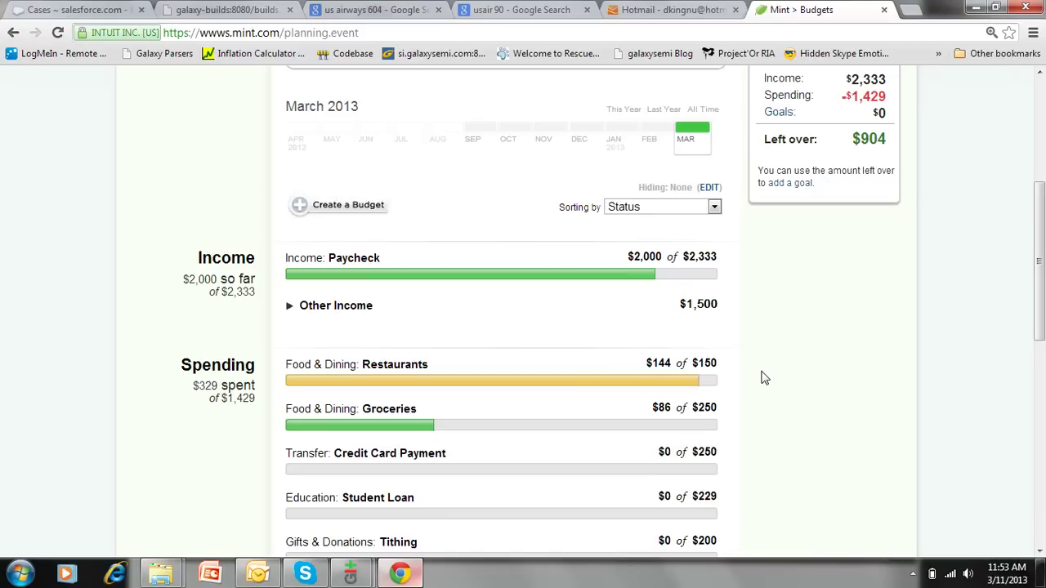
click(695, 207)
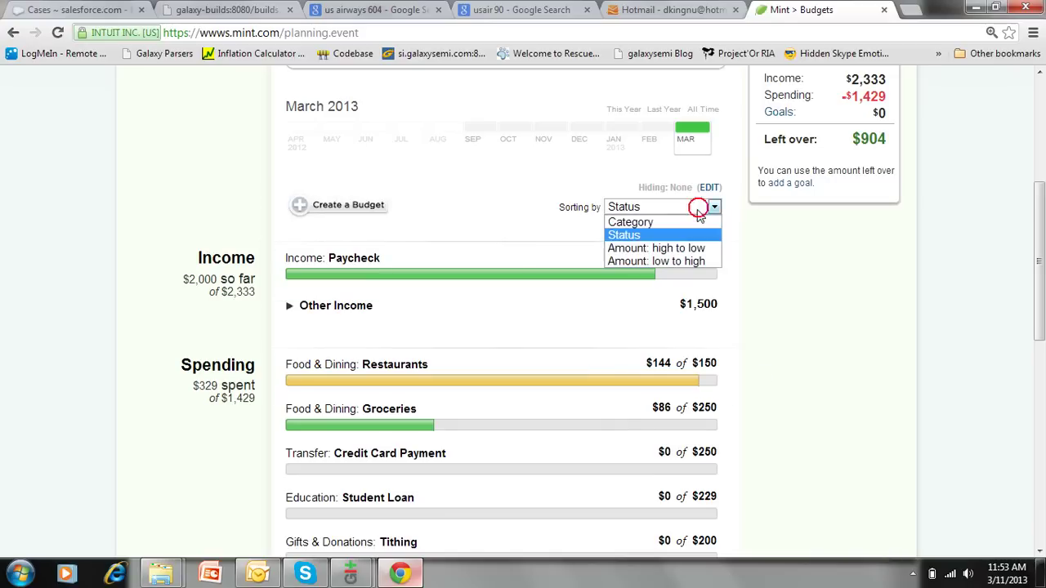
click(693, 250)
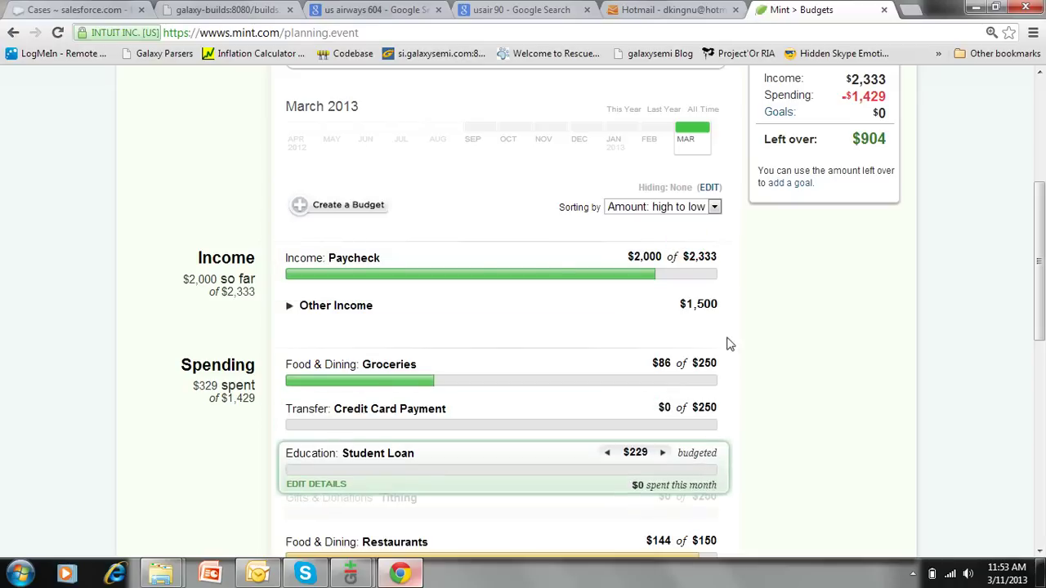
click(713, 207)
click(693, 236)
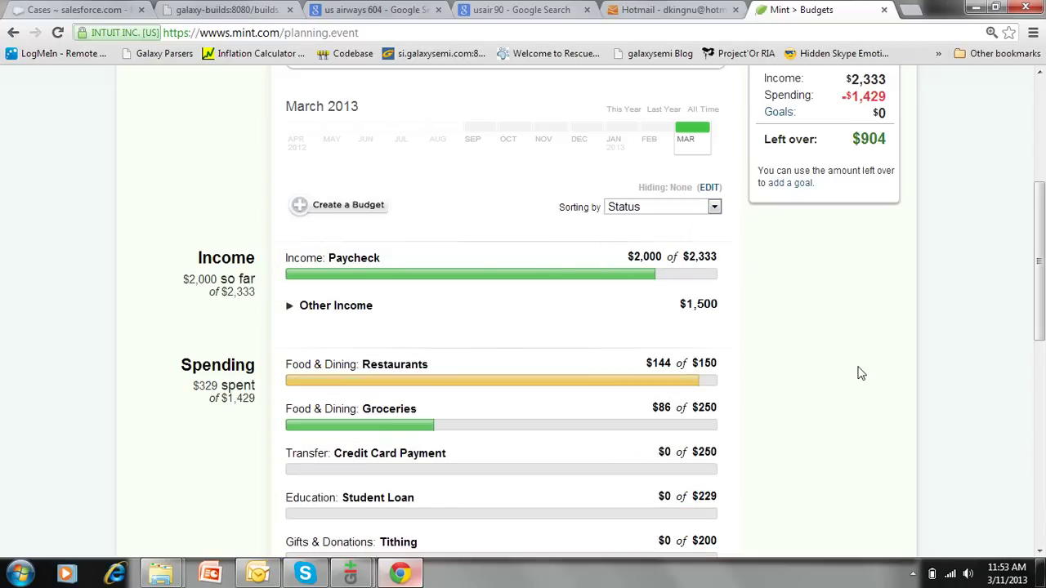
Step: Review the status-sorted budgets against the budgeted income, spending, goals and left-over amounts in the summary, dismissing the e-mail notification
drag(1039, 217, 1042, 255)
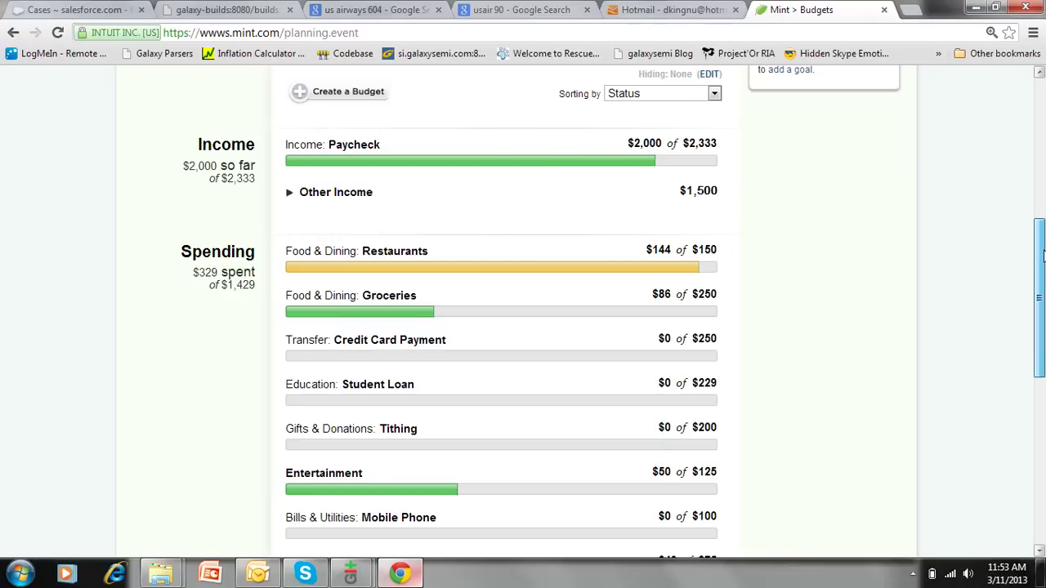
drag(1042, 255, 1042, 152)
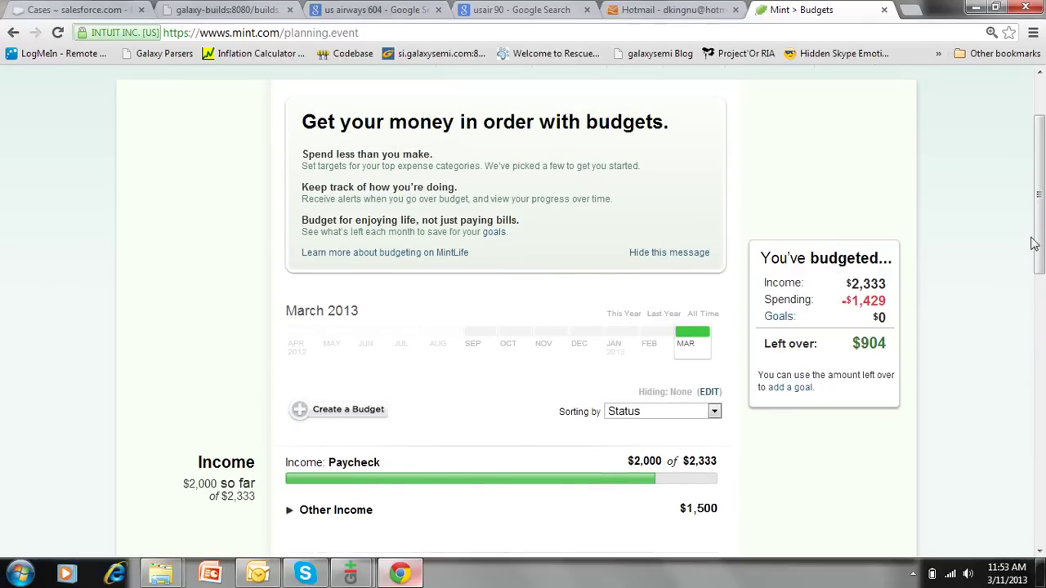
drag(1035, 244, 1037, 290)
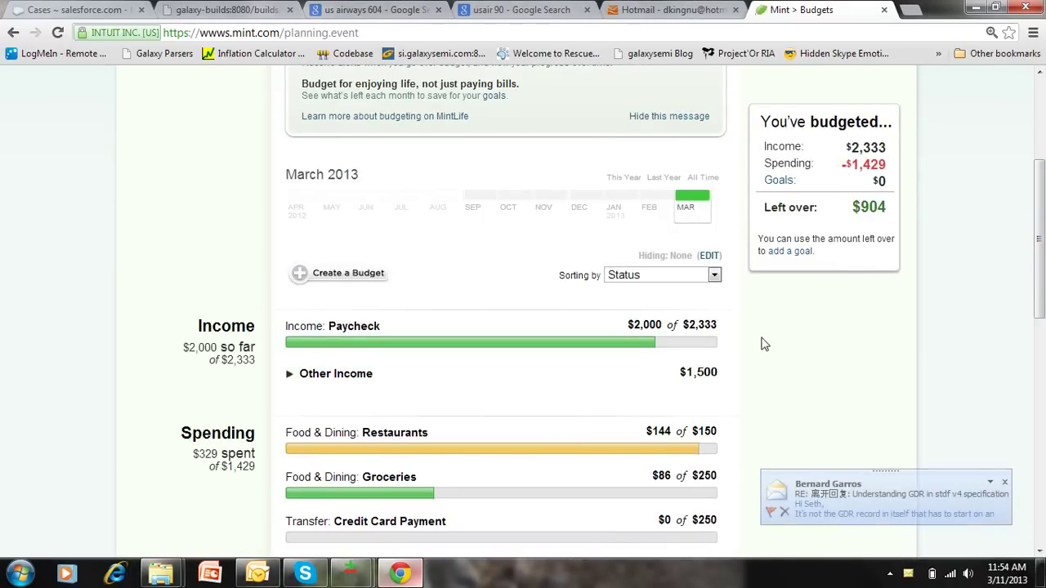
click(1004, 483)
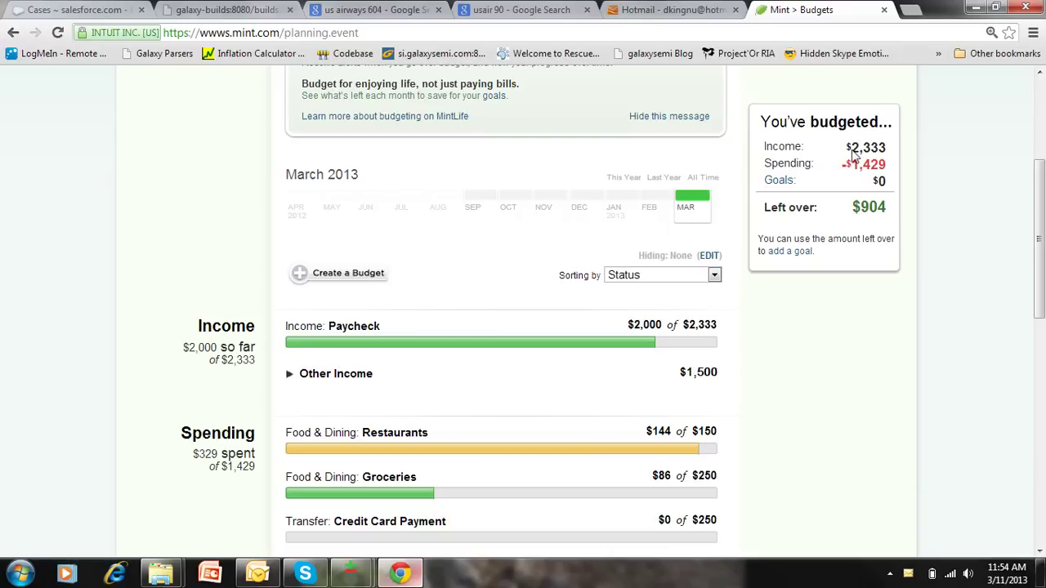
drag(852, 147, 888, 147)
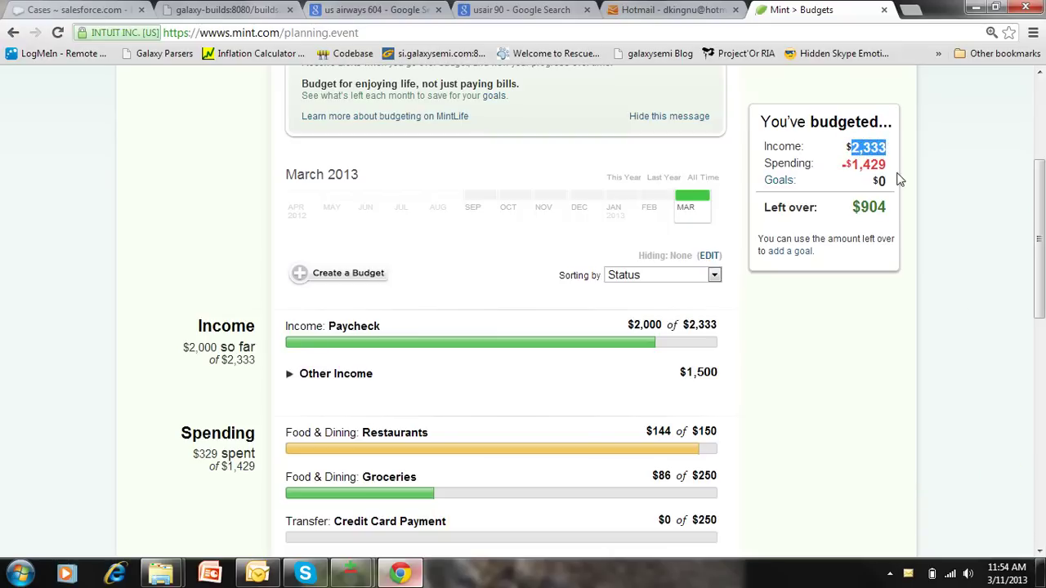
click(905, 180)
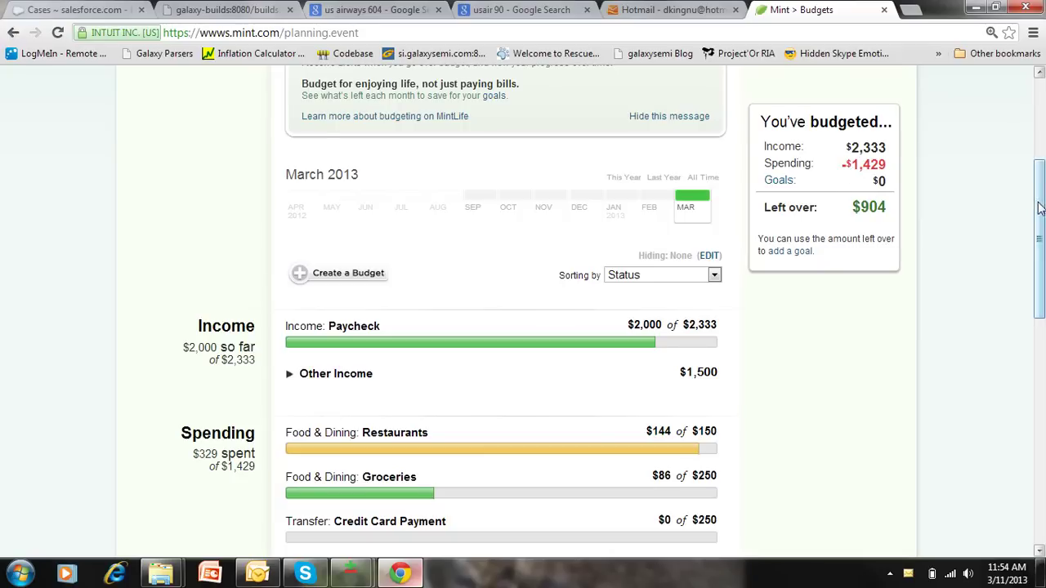
scroll(1037, 196, down, 3)
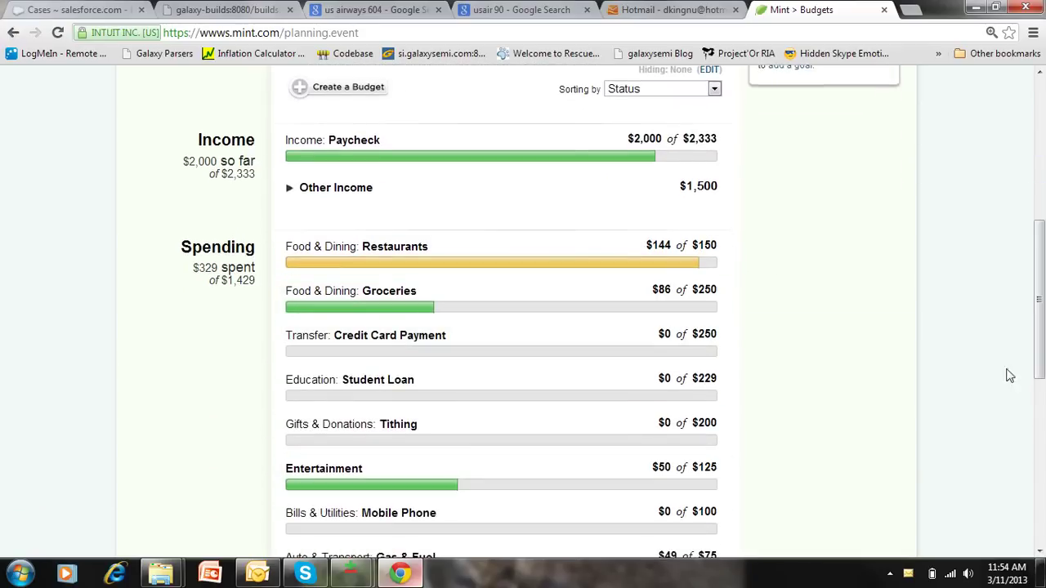
scroll(1009, 374, down, 3)
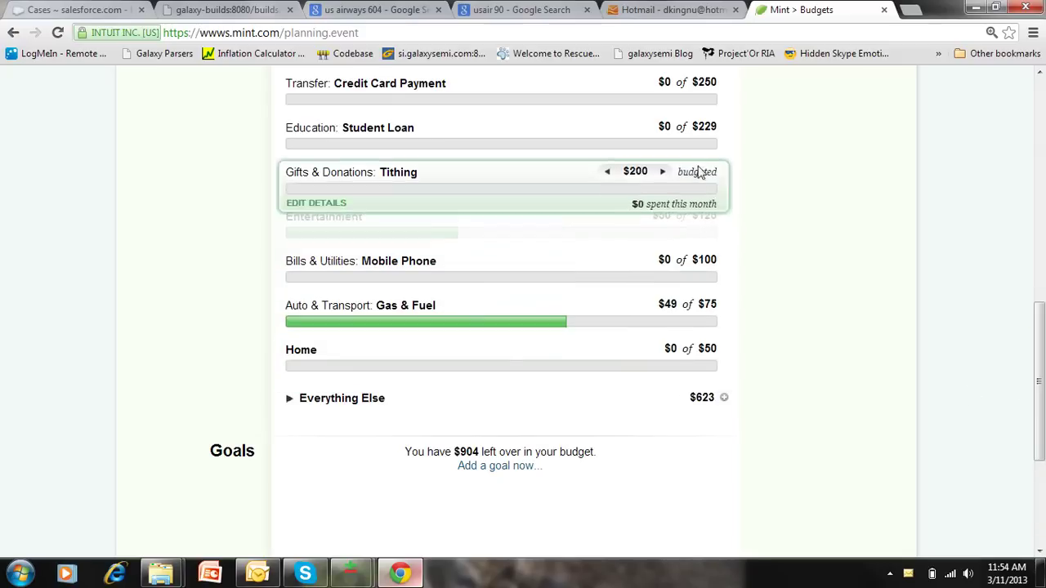
scroll(1038, 360, up, 5)
scroll(1038, 359, up, 3)
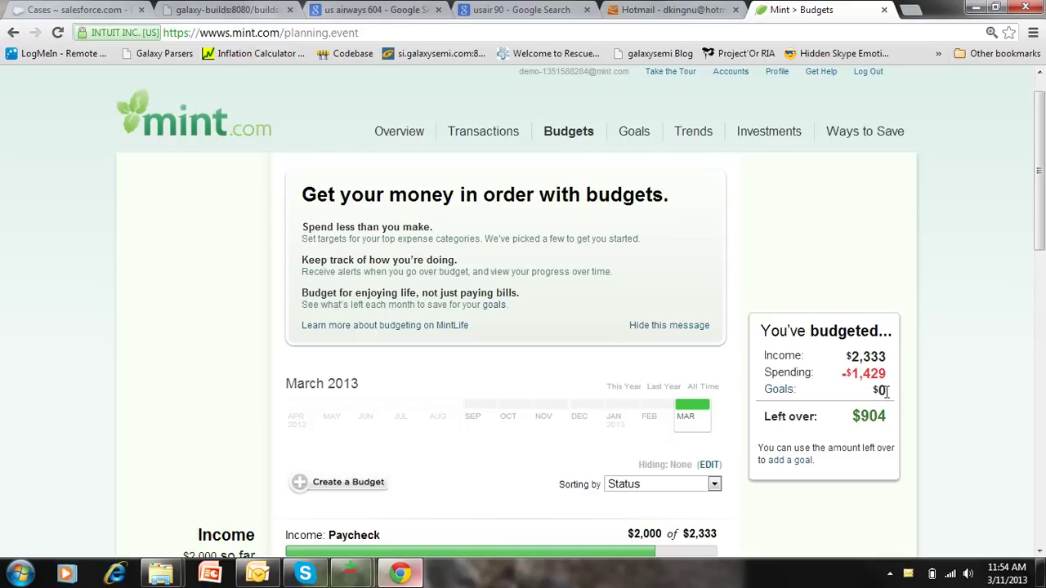
drag(1040, 212, 1037, 259)
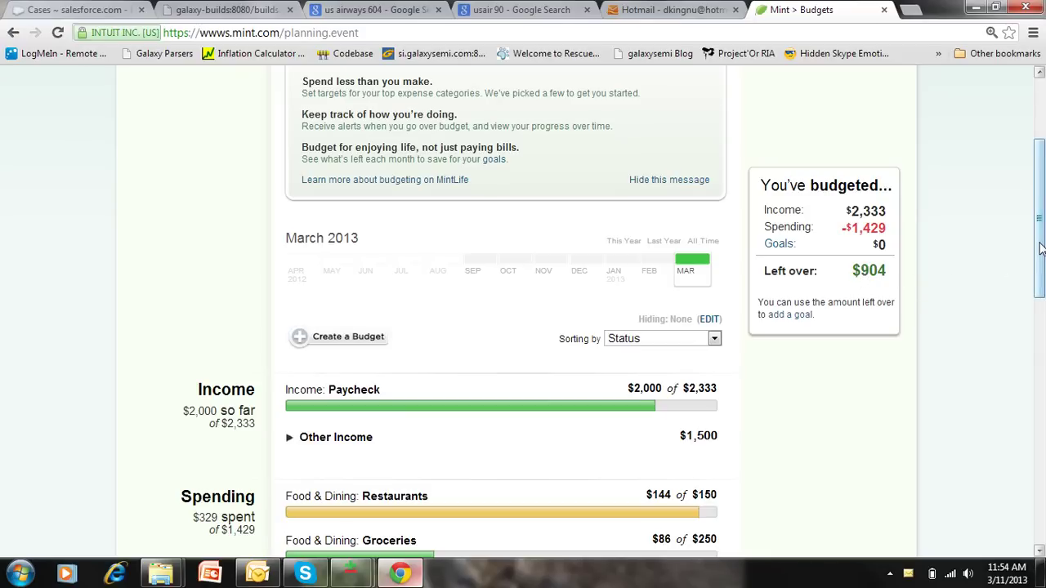
drag(1041, 249, 1039, 270)
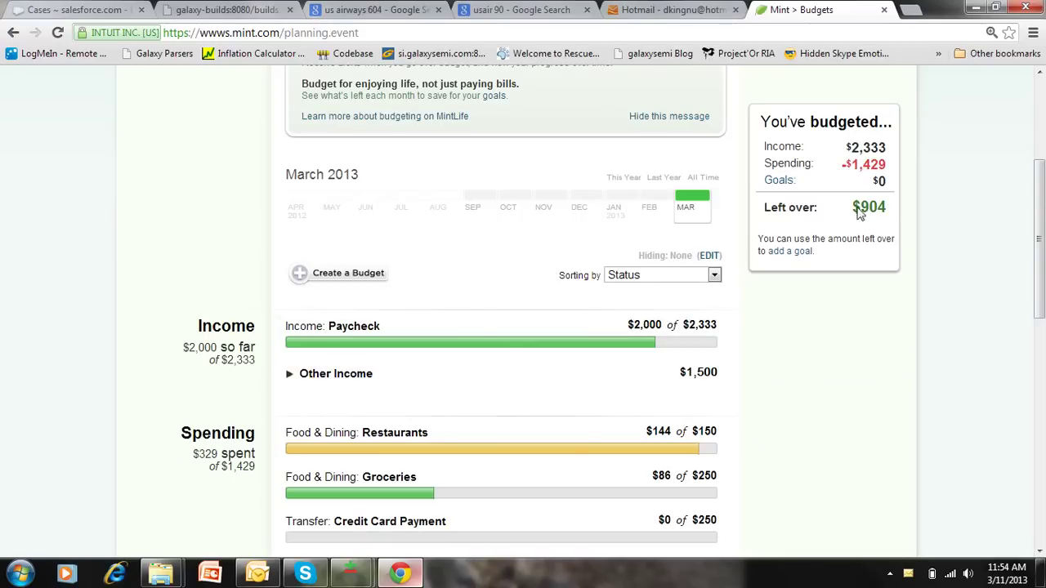
mouse_move(1038, 237)
mouse_down()
mouse_move(1038, 249)
mouse_move(1038, 236)
mouse_up()
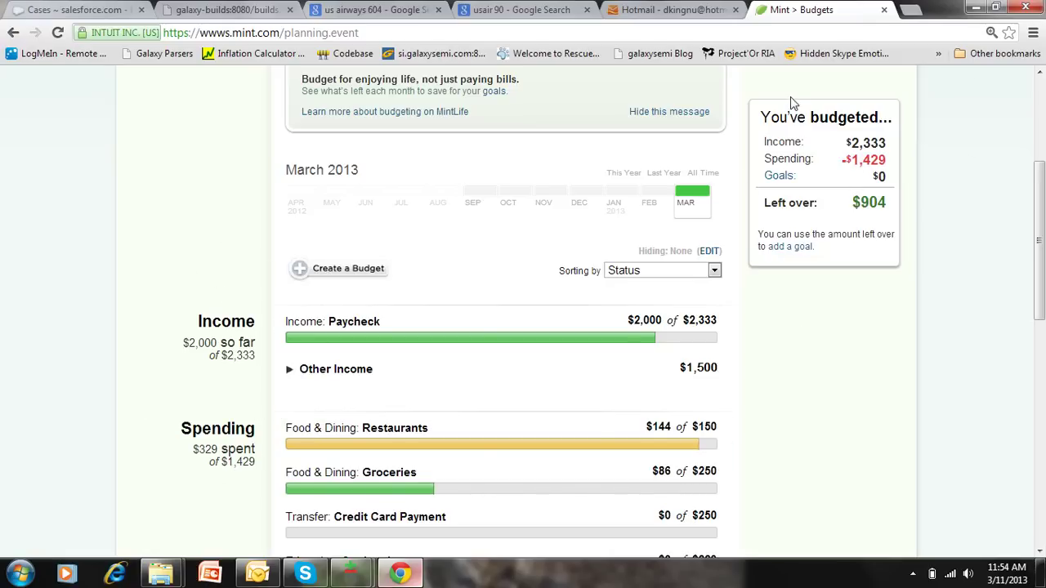
Step: Expand the Everything Else group below the spending budgets and review its unbudgeted categories and amounts
drag(1042, 228, 1024, 393)
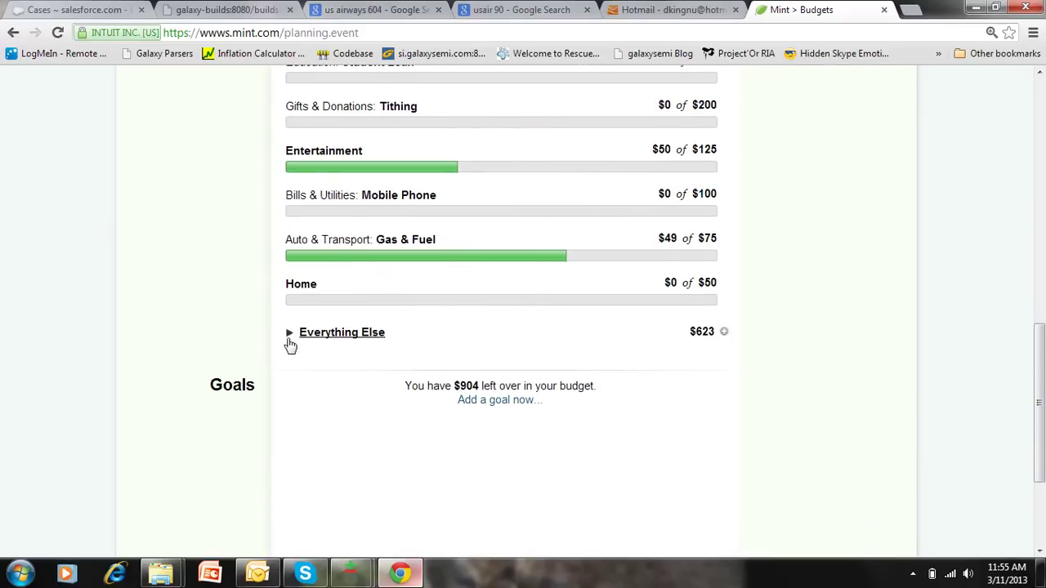
drag(1043, 420, 1038, 409)
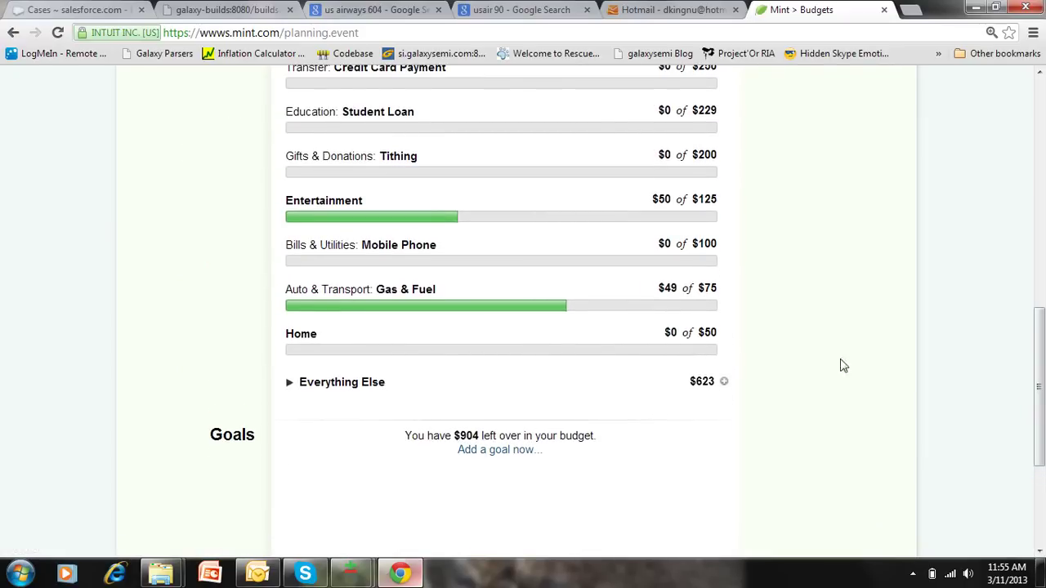
click(290, 384)
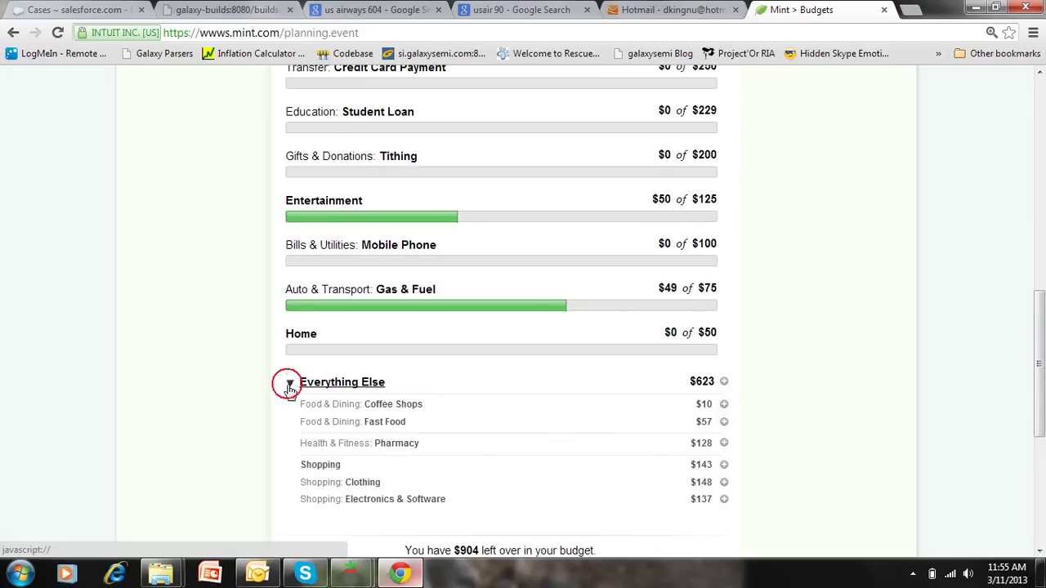
drag(1042, 398, 1032, 436)
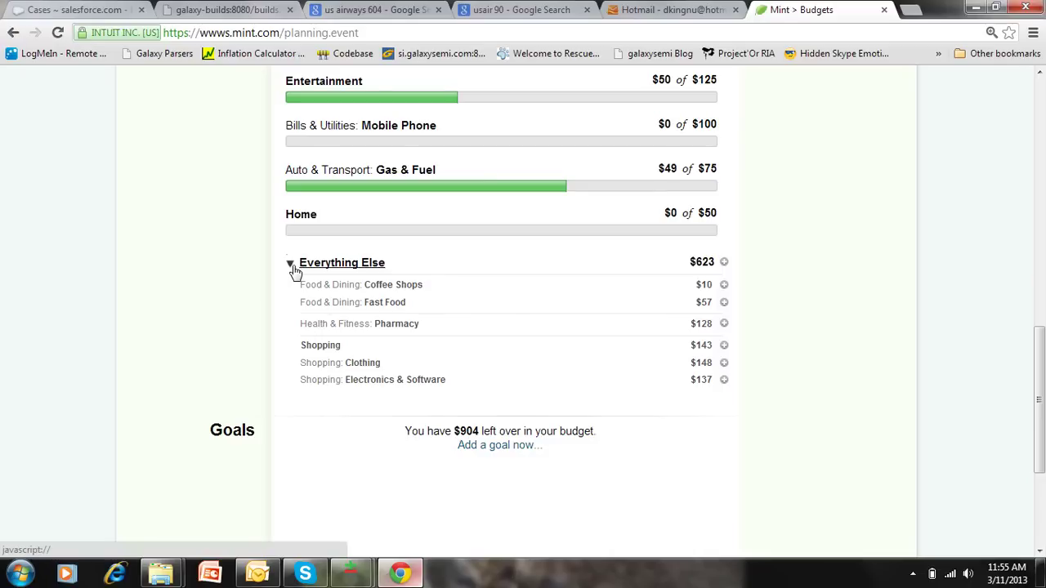
Step: Open the transactions page and look through the recent cash and credit transactions with their assigned categories
drag(1039, 385, 1039, 131)
click(505, 121)
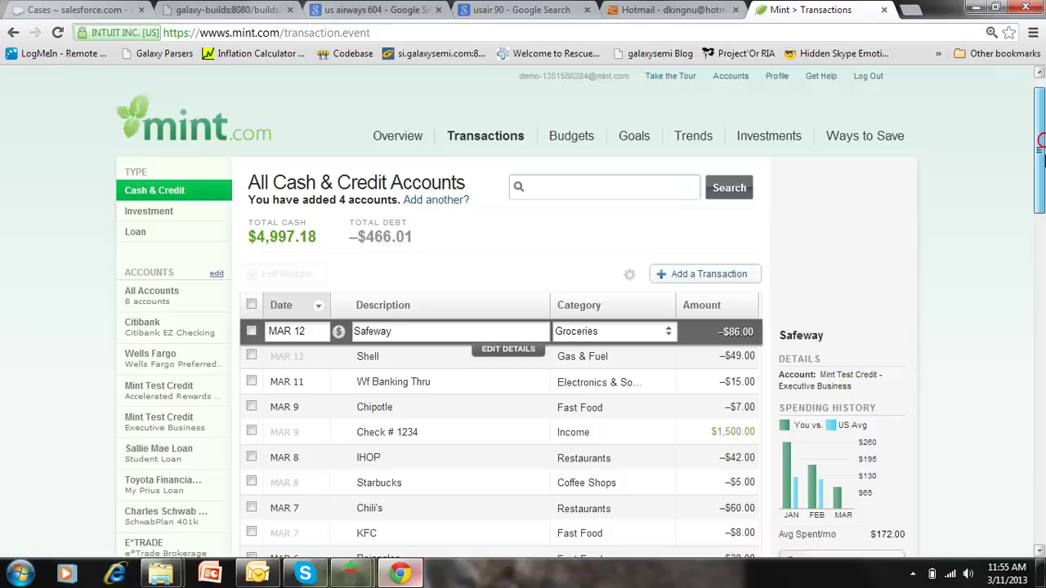
drag(1040, 141, 1041, 204)
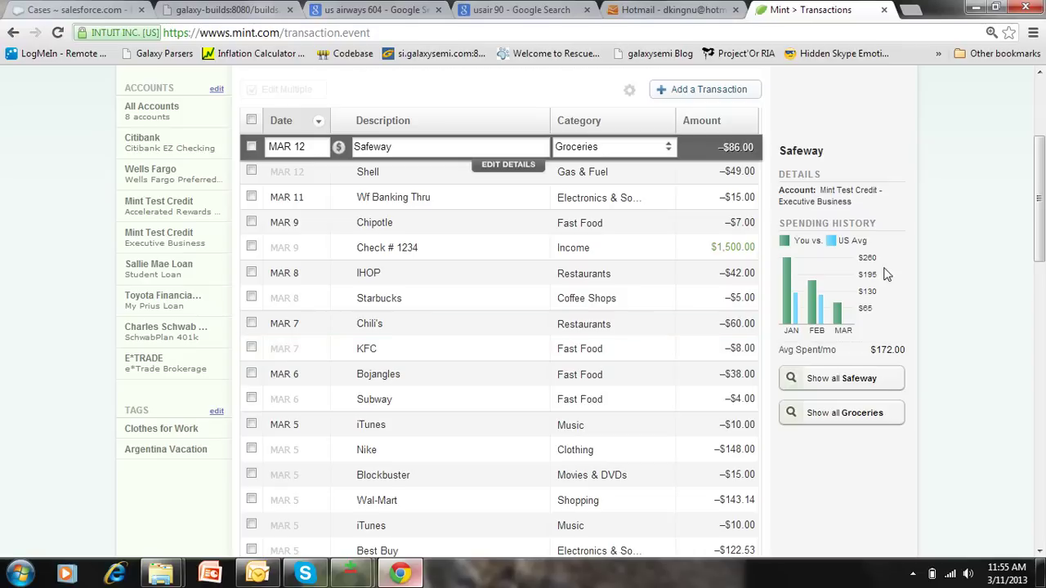
drag(1040, 201, 1039, 213)
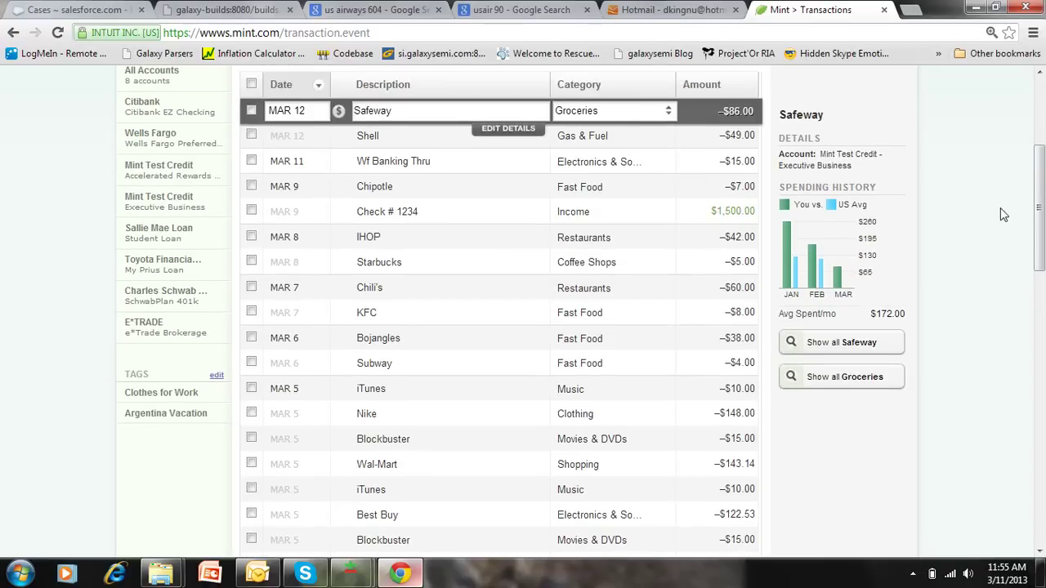
Step: Change the category of the March 7 KFC transaction to Restaurants under Food & Dining
click(582, 316)
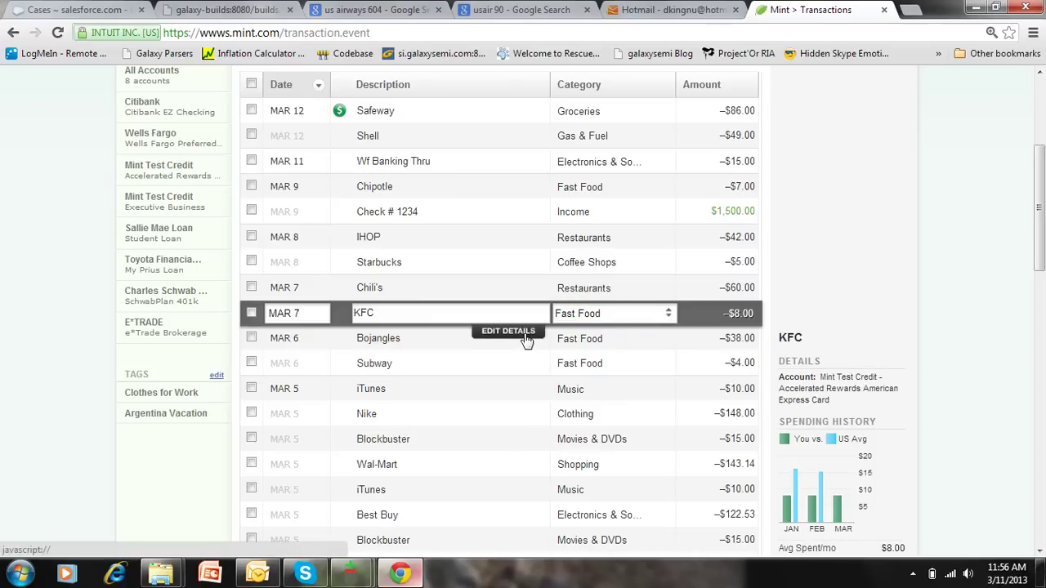
click(669, 313)
mouse_move(650, 293)
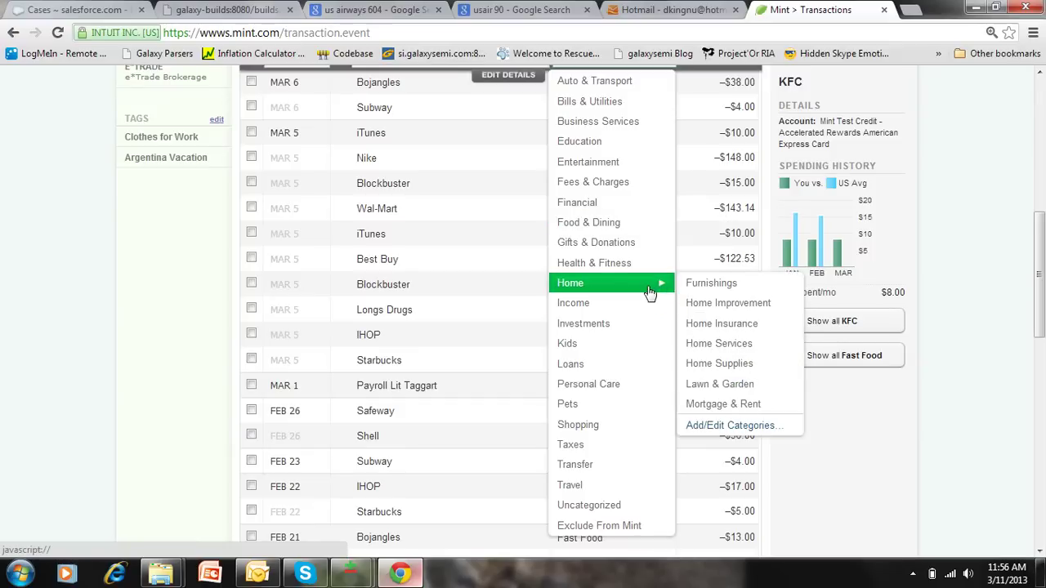
mouse_move(642, 227)
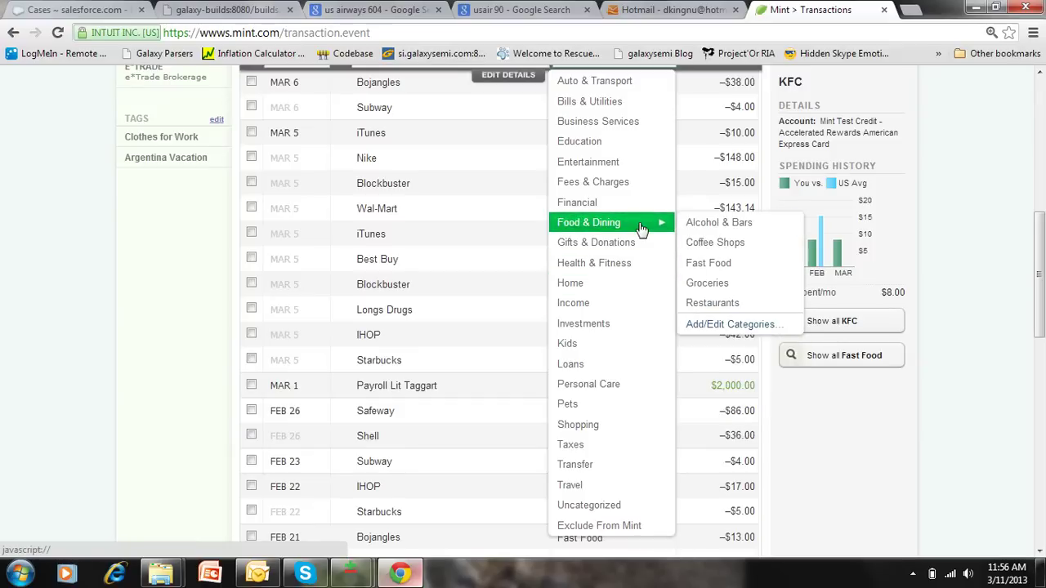
click(703, 300)
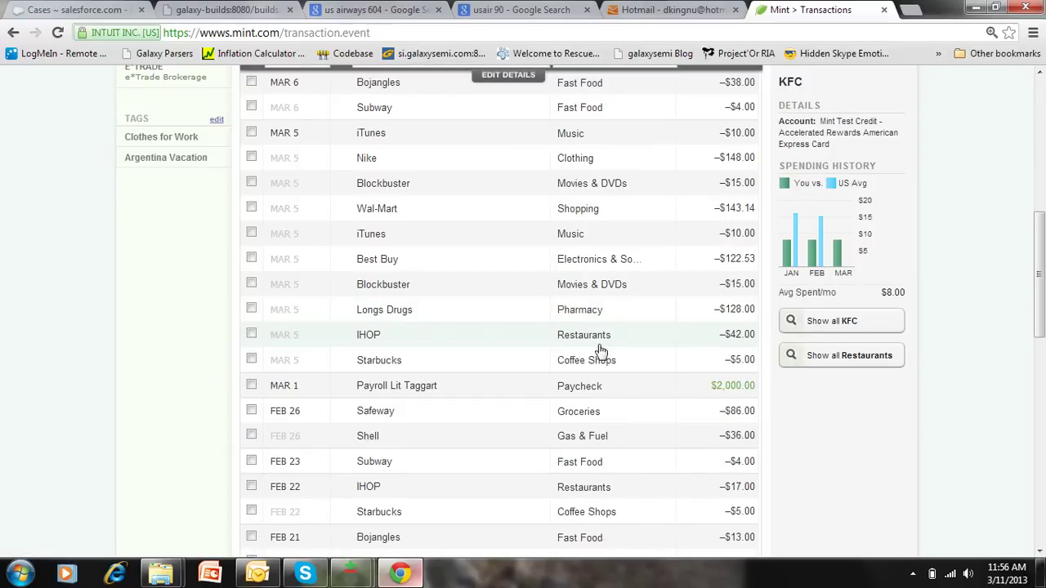
drag(1040, 323, 1043, 311)
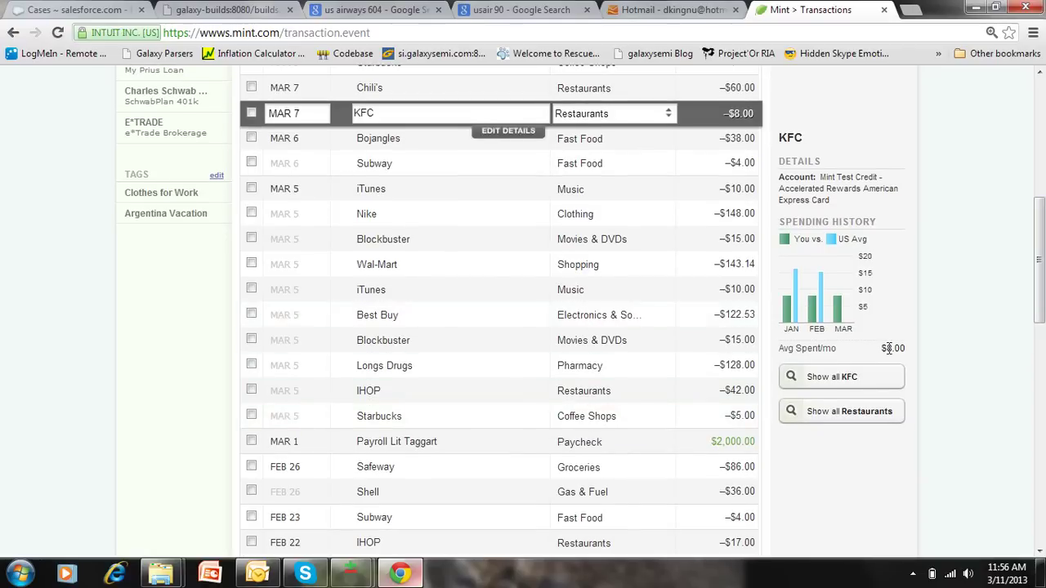
Step: Change the category of the February 23 Subway transaction to Restaurants under Food & Dining
scroll(1032, 282, down, 3)
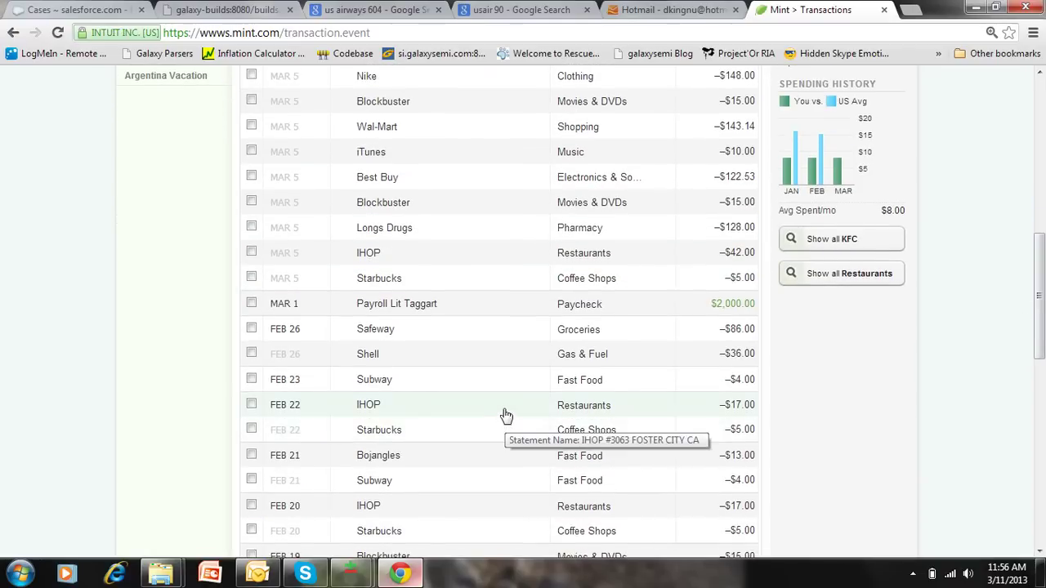
click(584, 393)
click(670, 387)
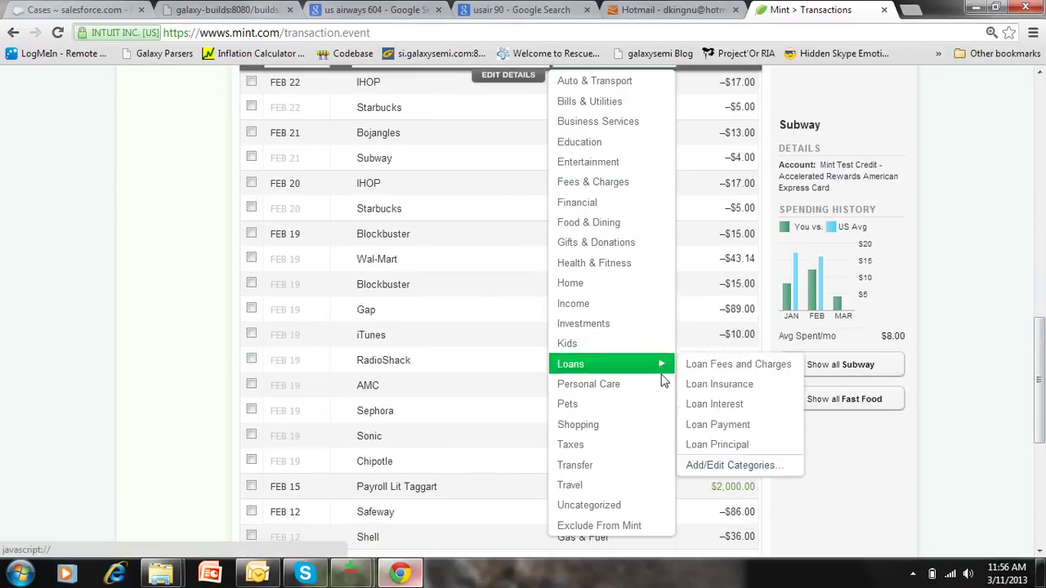
mouse_move(657, 224)
click(713, 303)
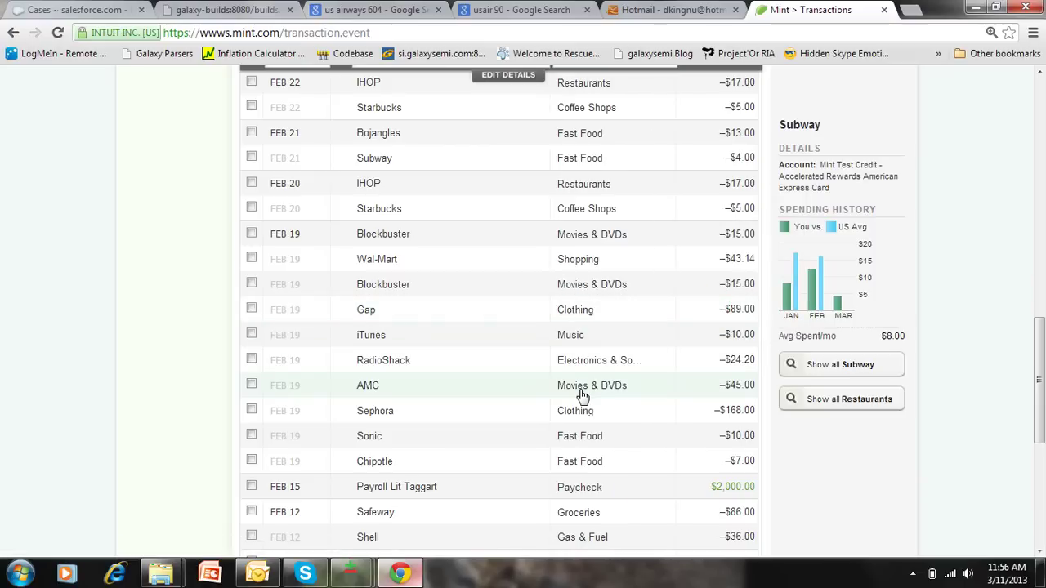
click(415, 158)
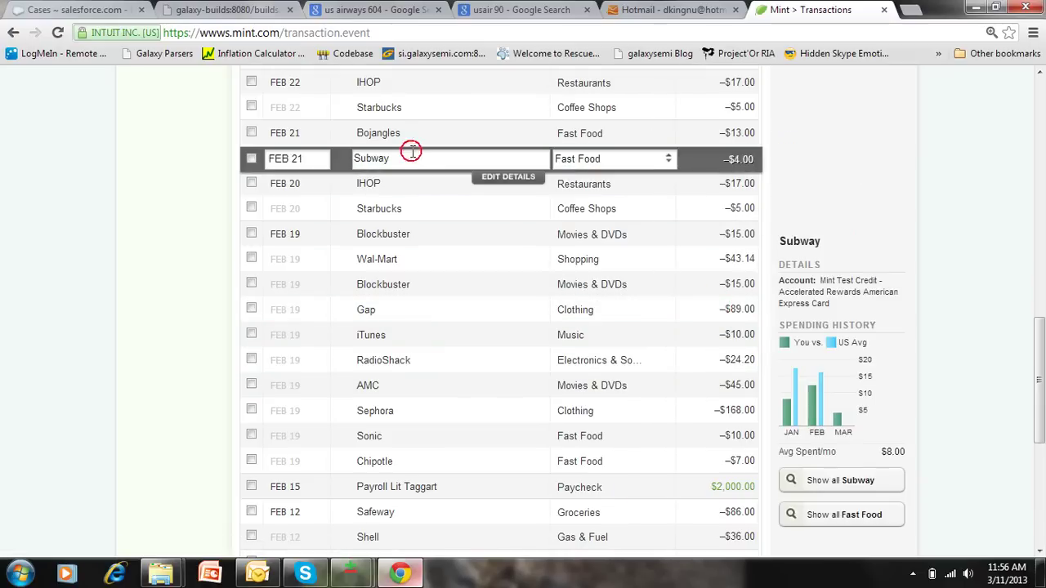
click(495, 180)
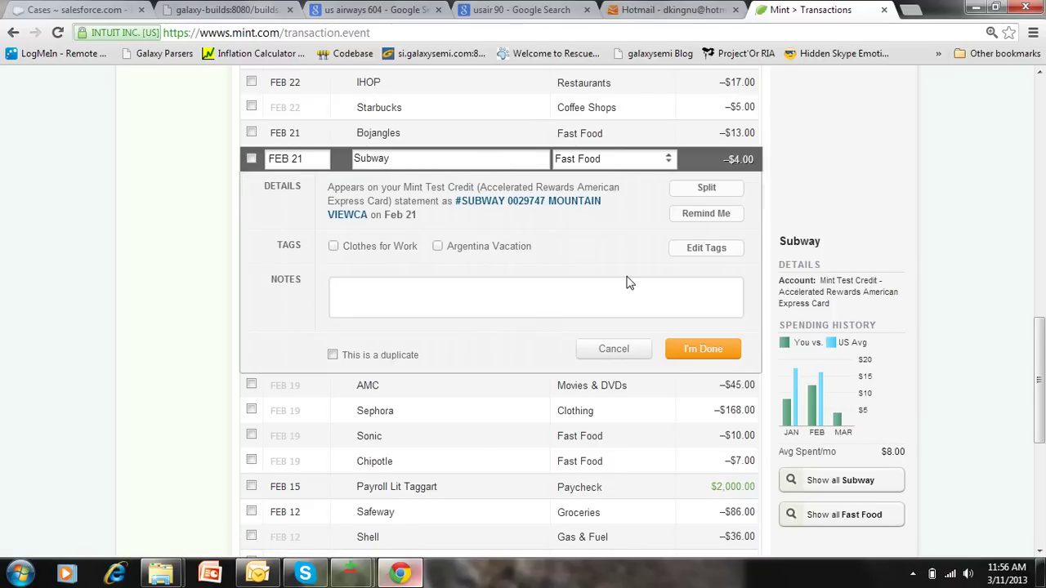
click(633, 347)
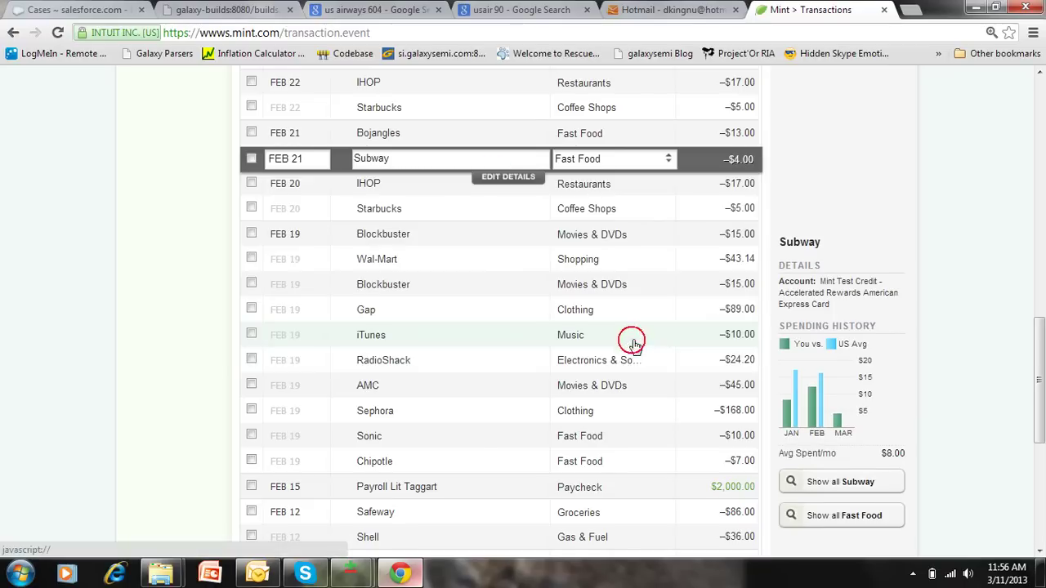
Step: Recategorize the February 21 Subway transaction as Restaurants and save a rule that always categorizes Subway purchases that way
click(670, 160)
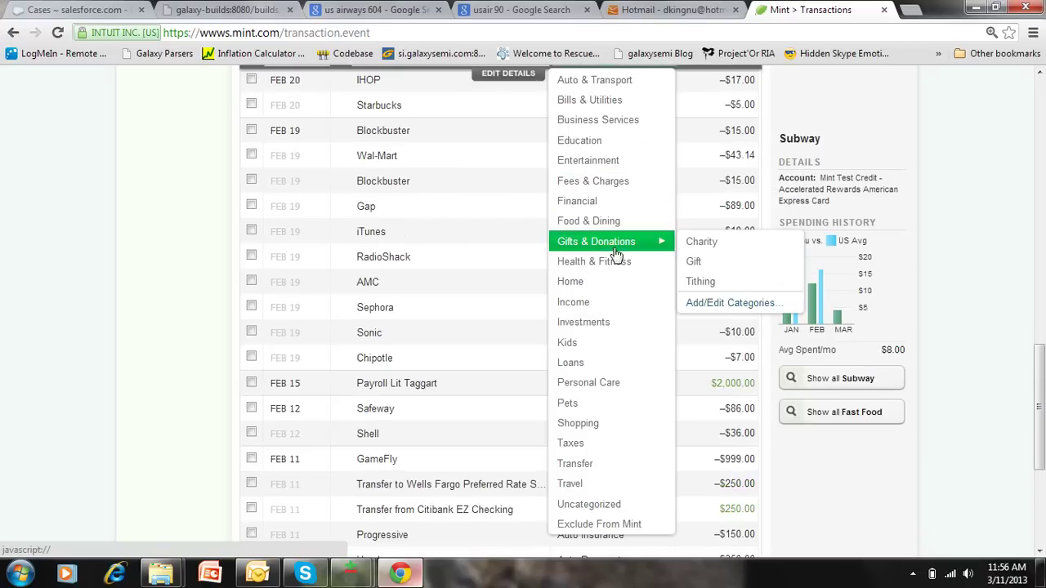
mouse_move(645, 258)
mouse_move(650, 222)
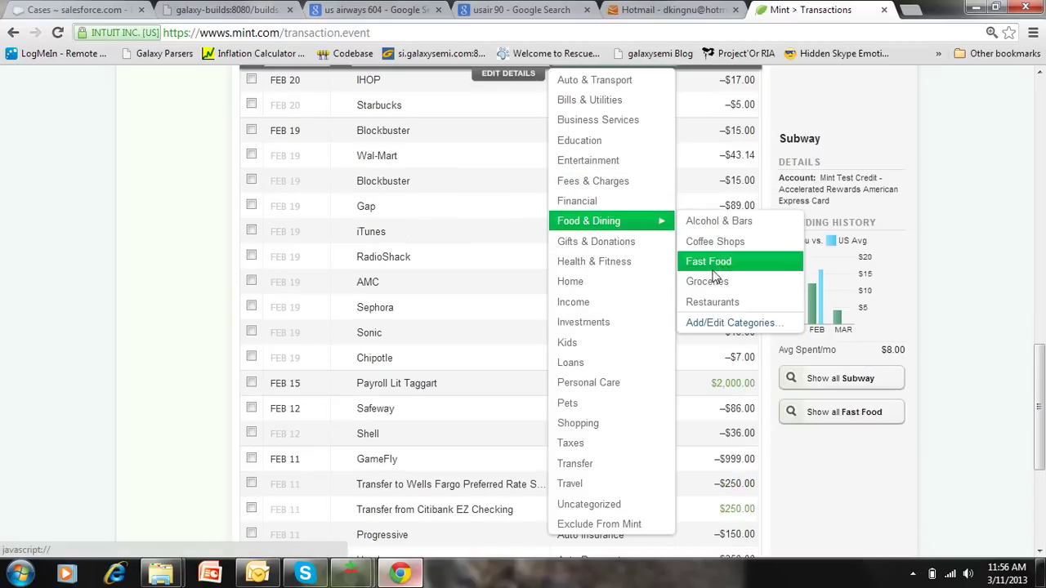
click(707, 300)
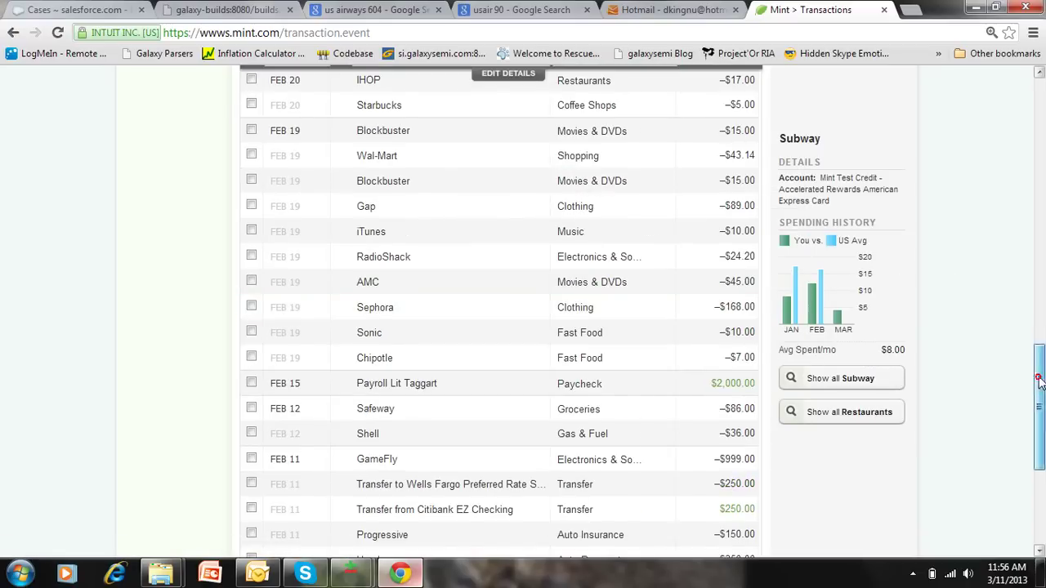
scroll(561, 178, up, 2)
click(509, 237)
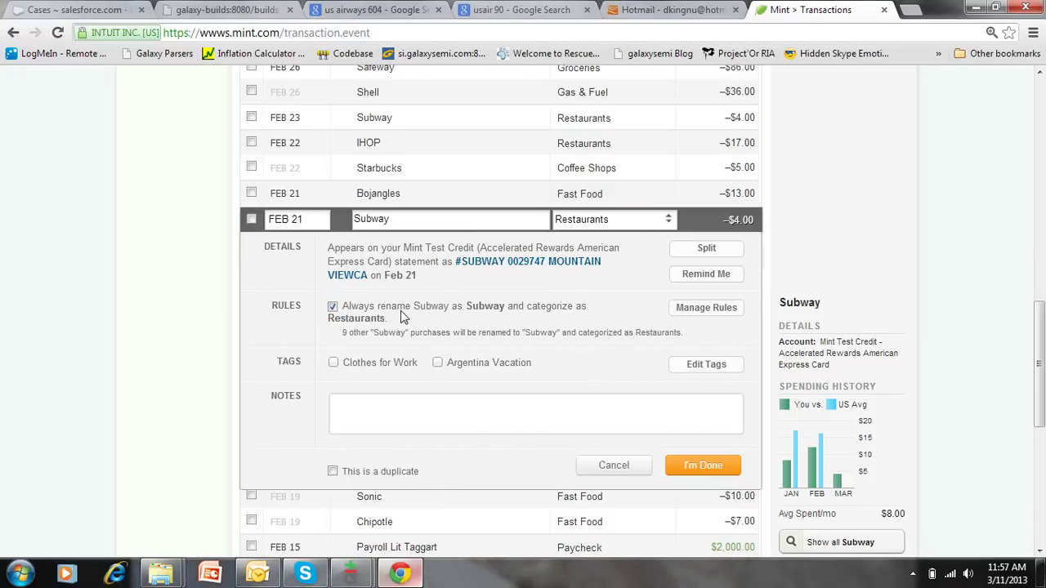
click(701, 465)
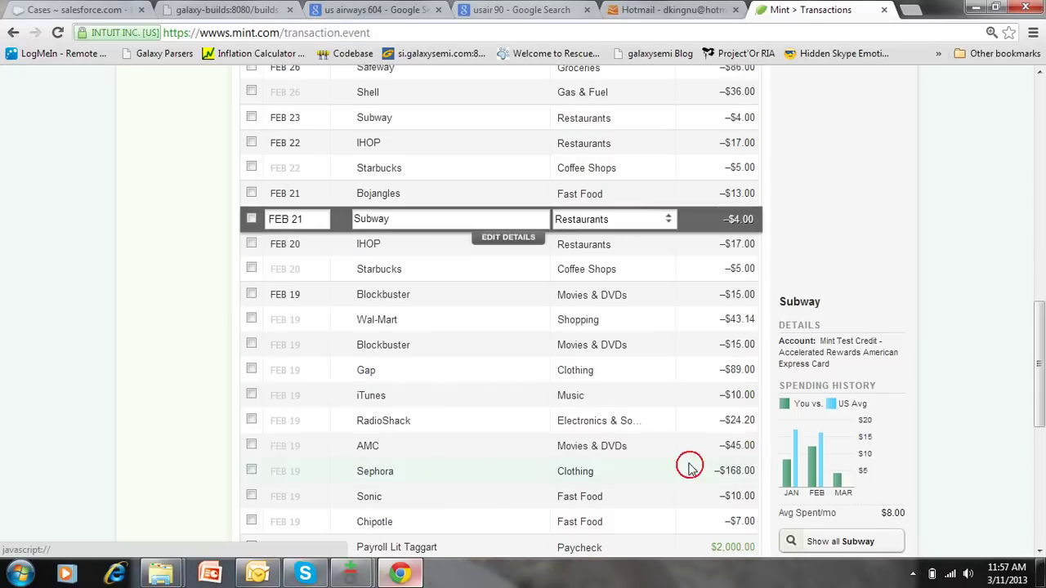
Step: Change the category of the March 9 Chipotle transaction to Restaurants under Food & Dining
drag(1039, 153, 1040, 216)
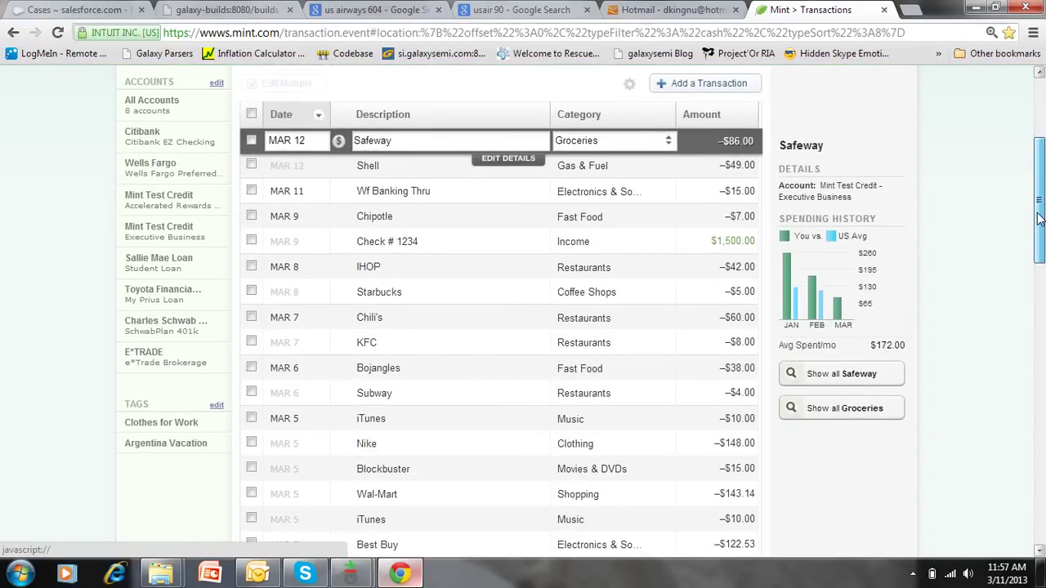
drag(1040, 217, 1034, 235)
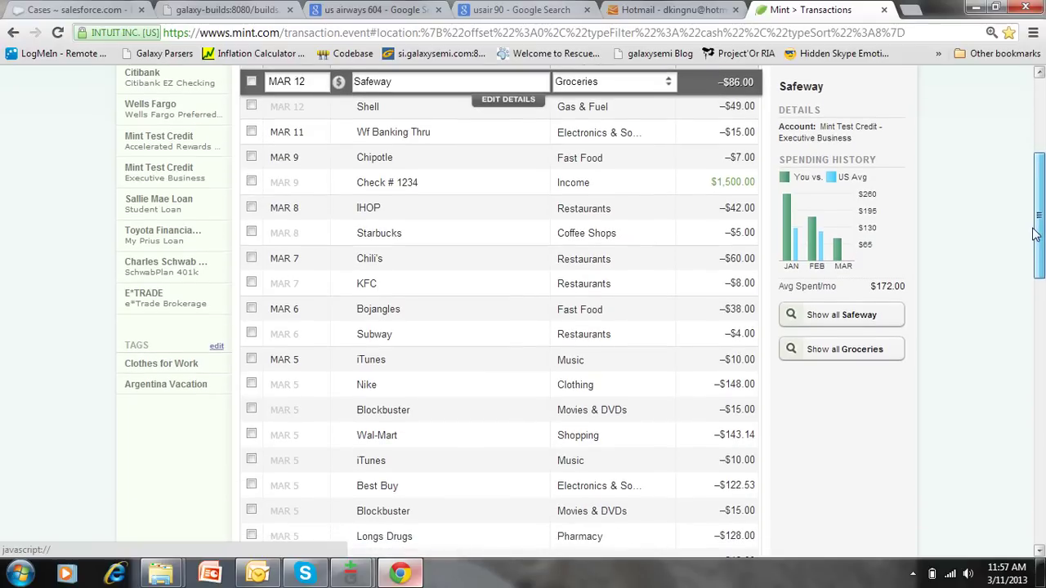
click(596, 159)
click(662, 159)
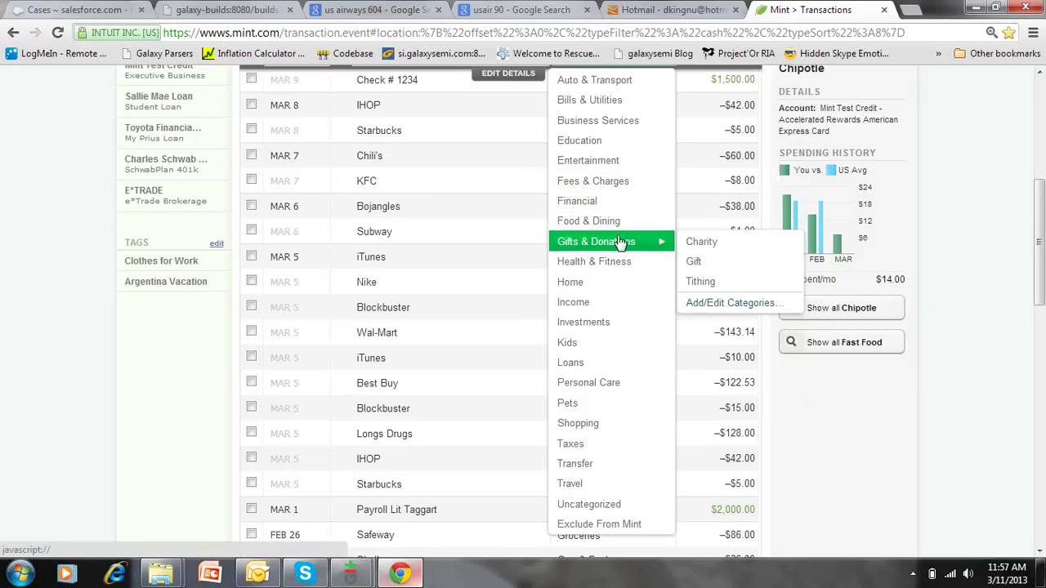
mouse_move(636, 227)
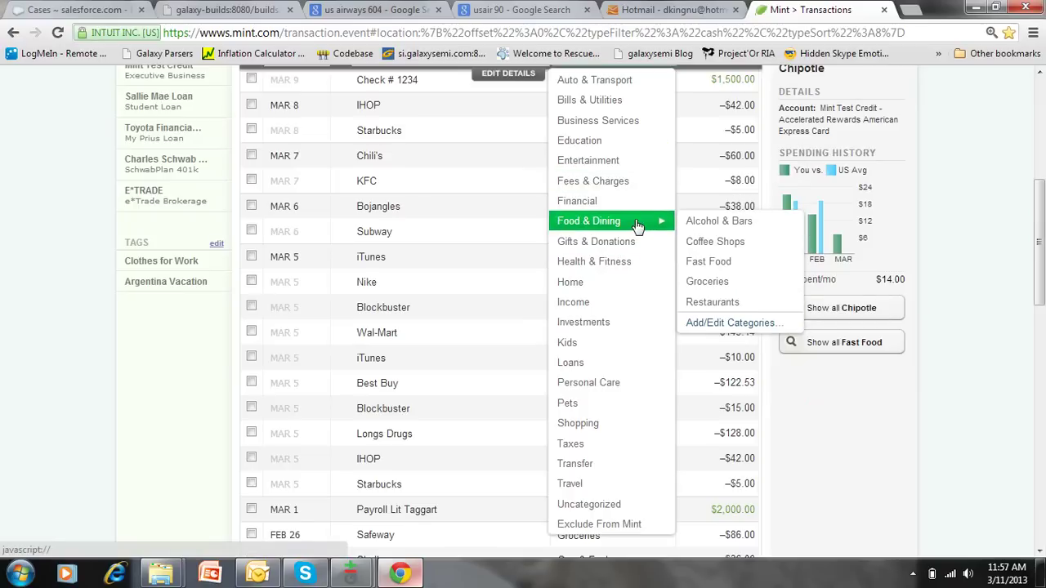
click(693, 301)
Step: In the March 9 Chipotle transaction's details, enable the rule to always categorize Chipotle as Restaurants and save it
drag(1040, 245, 1039, 203)
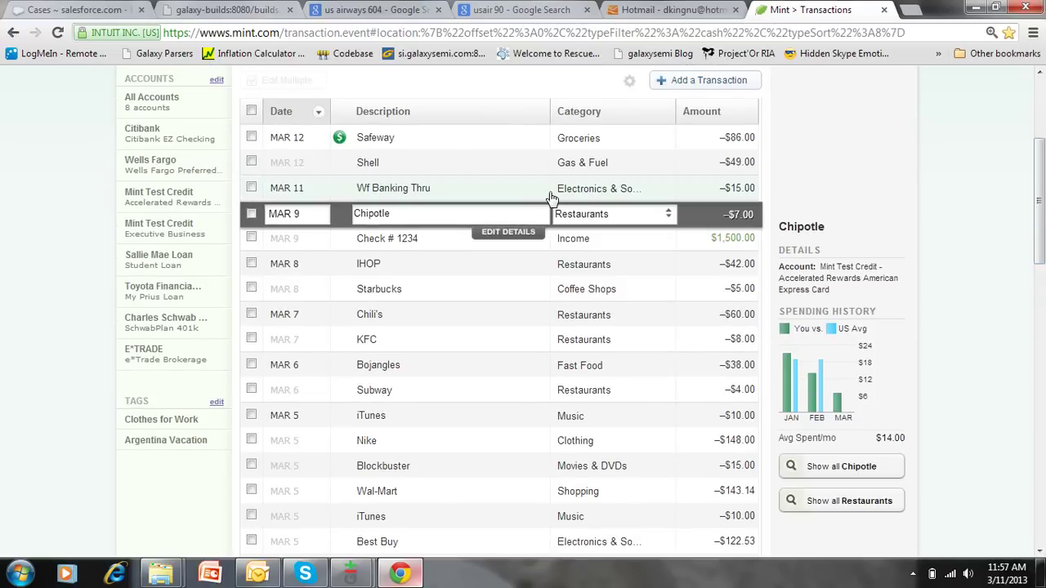
click(513, 232)
click(334, 301)
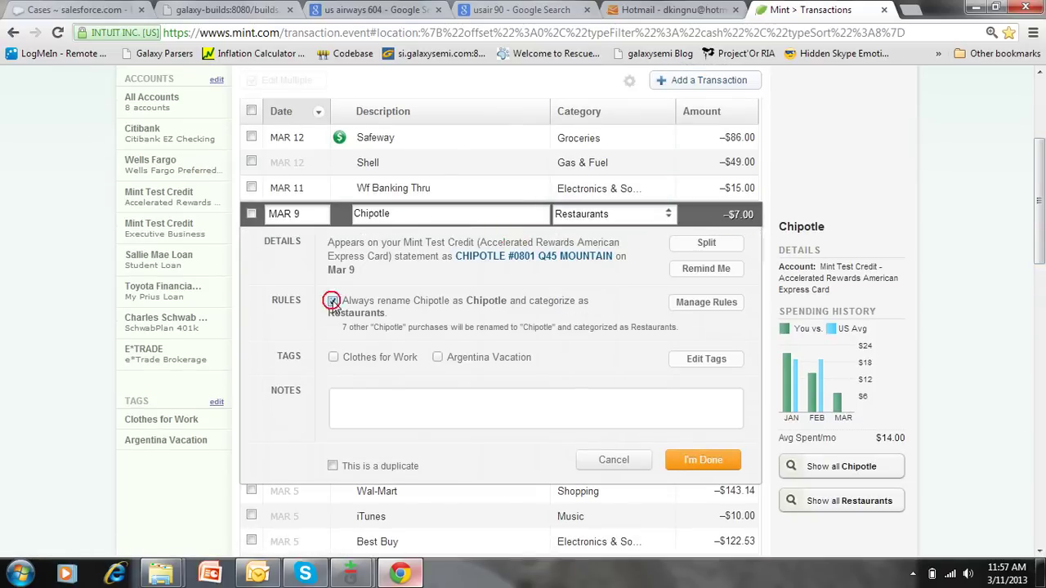
click(697, 462)
Step: Open the category editor for Entertainment from the category choices of the March 5 iTunes transaction
drag(1041, 165, 1030, 276)
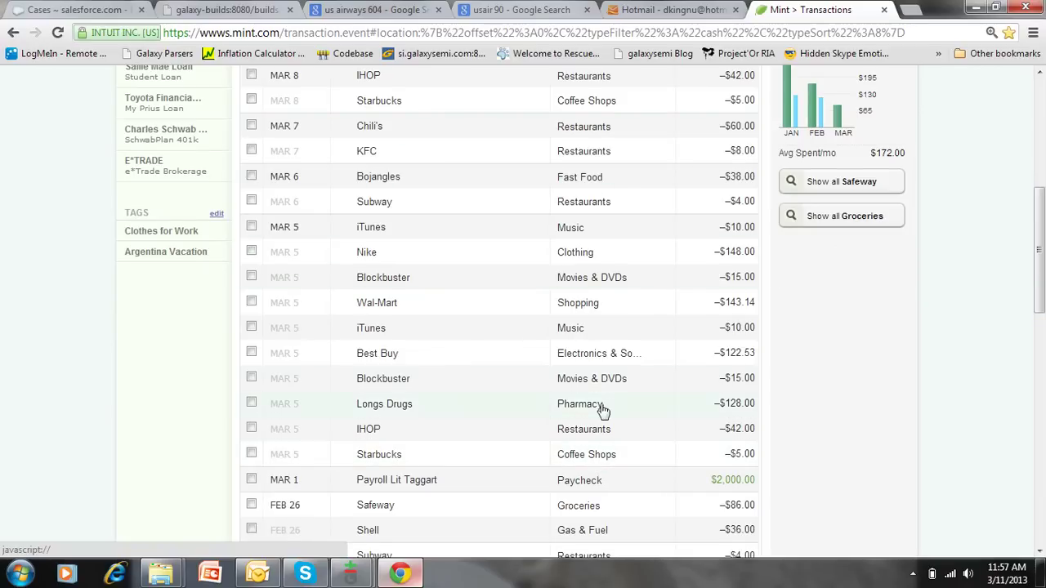
click(602, 329)
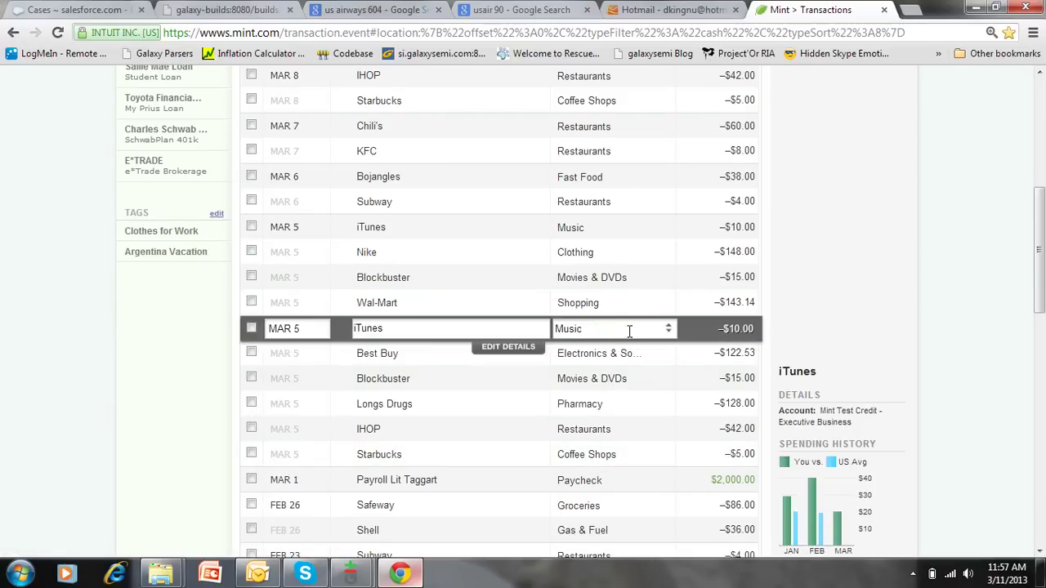
click(667, 329)
mouse_move(652, 226)
mouse_move(654, 168)
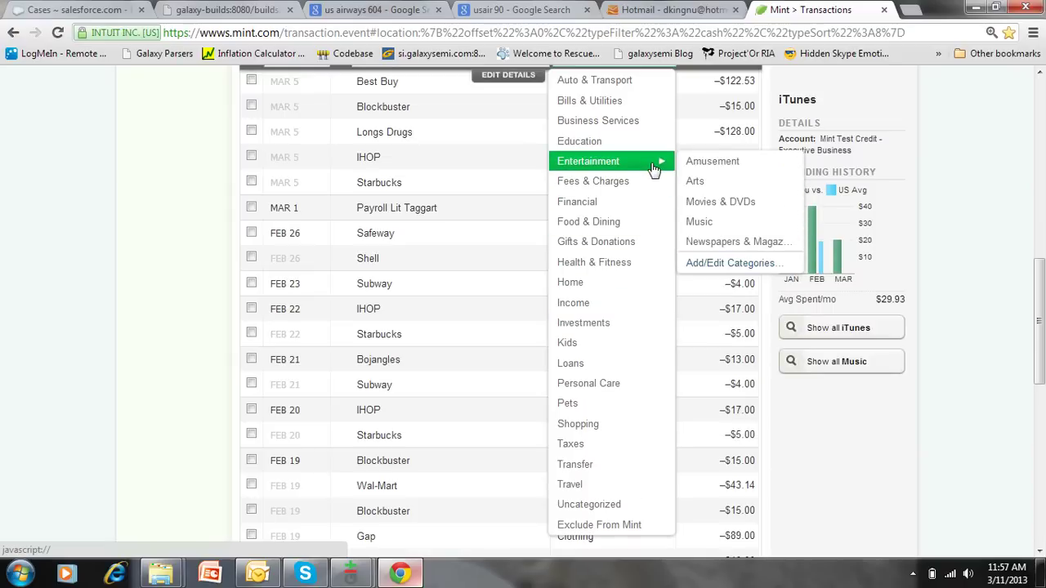
click(746, 263)
Step: Add a custom category named Blow Money under Entertainment, save it and close the category manager
click(517, 328)
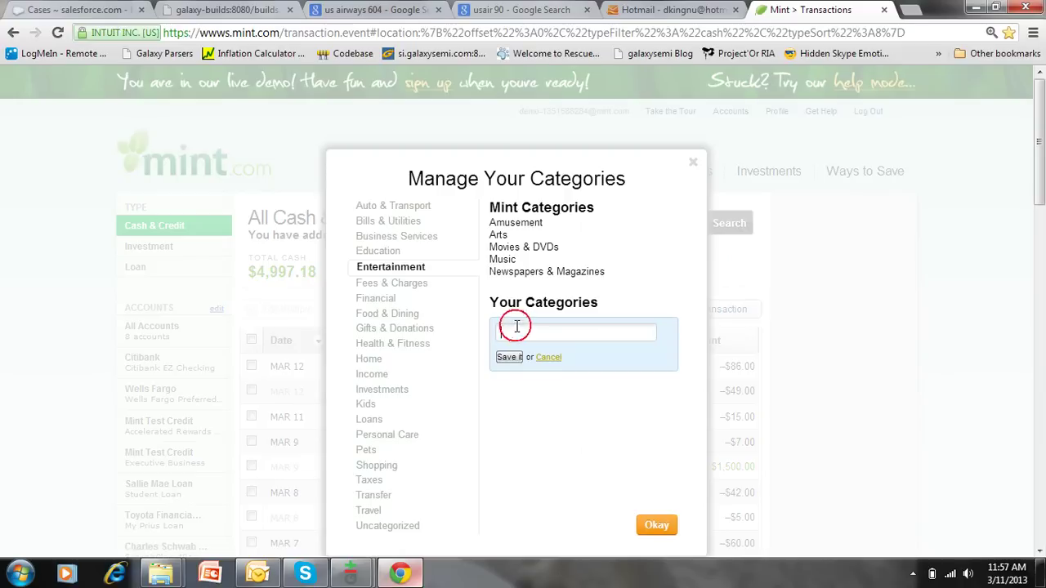
text(Blow Mo)
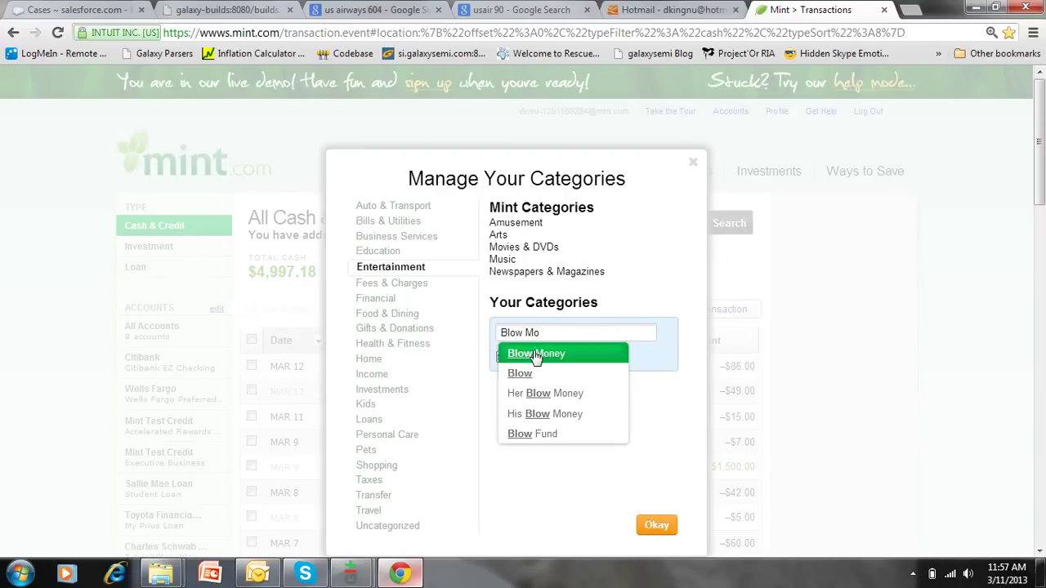
click(536, 353)
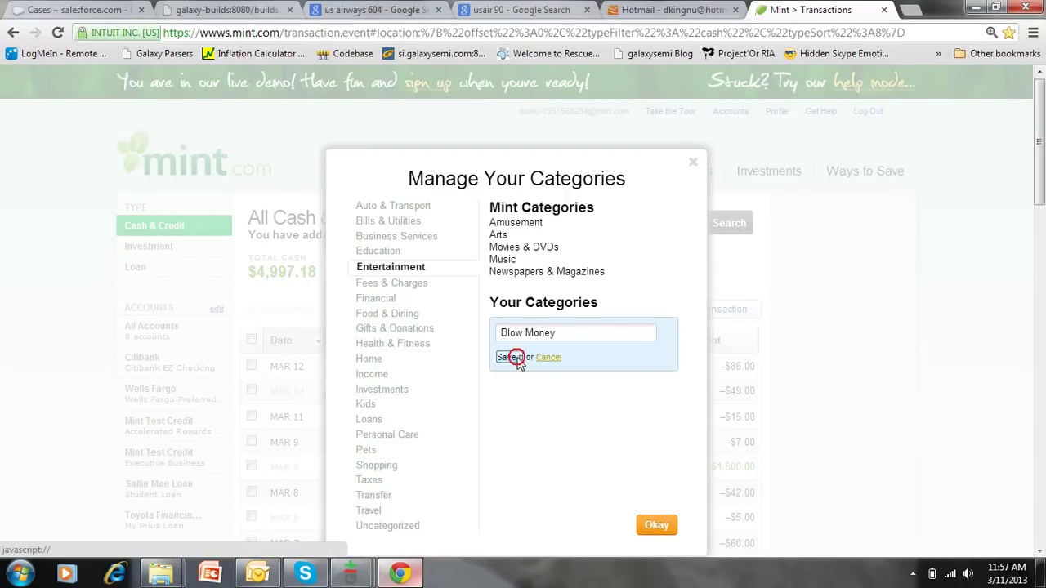
click(509, 358)
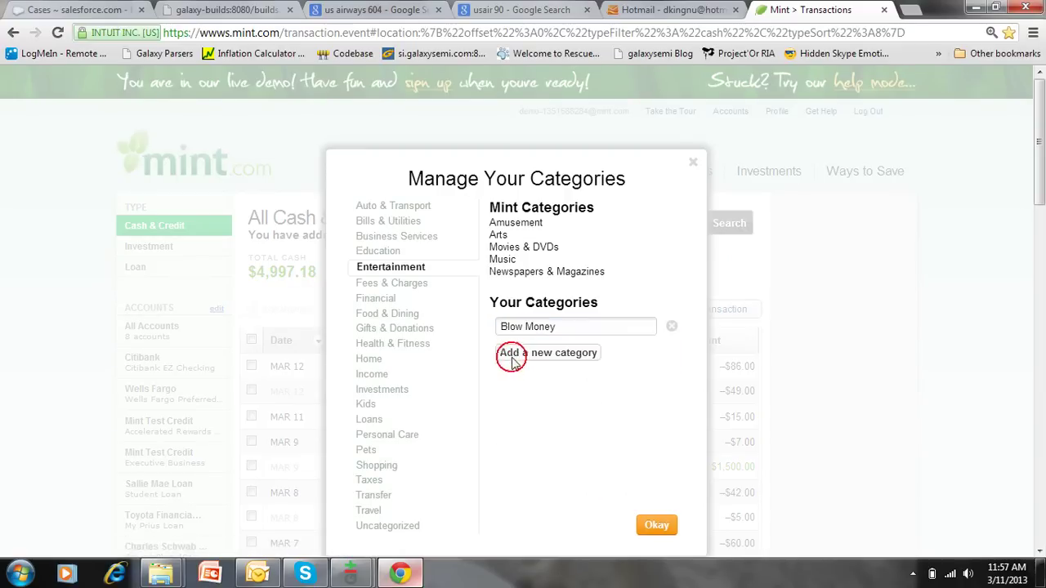
click(658, 527)
Step: Select the March 5 Wal-Mart transaction for editing
drag(1039, 154, 1028, 254)
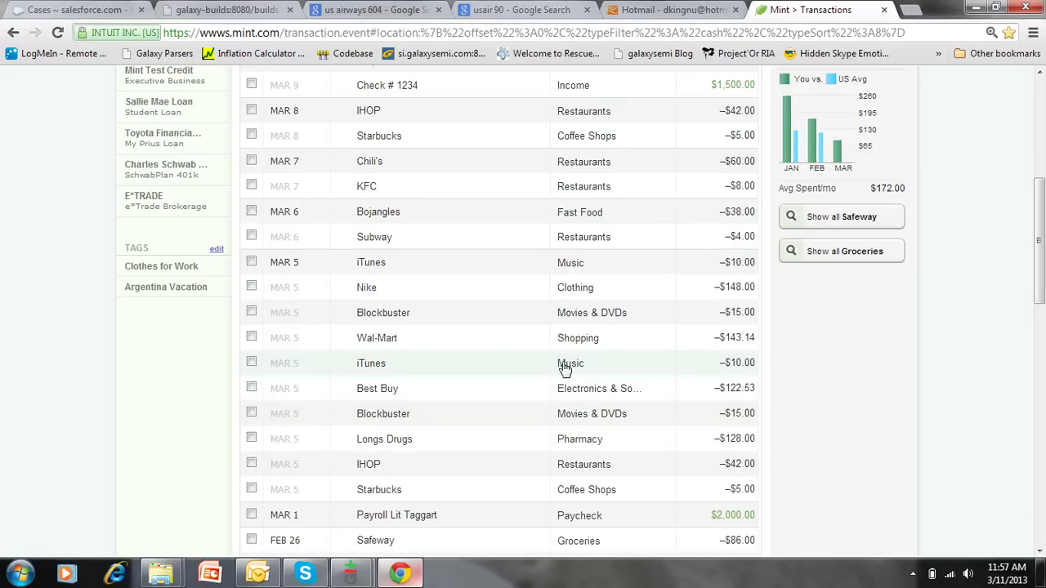
drag(1040, 295, 1033, 315)
click(556, 258)
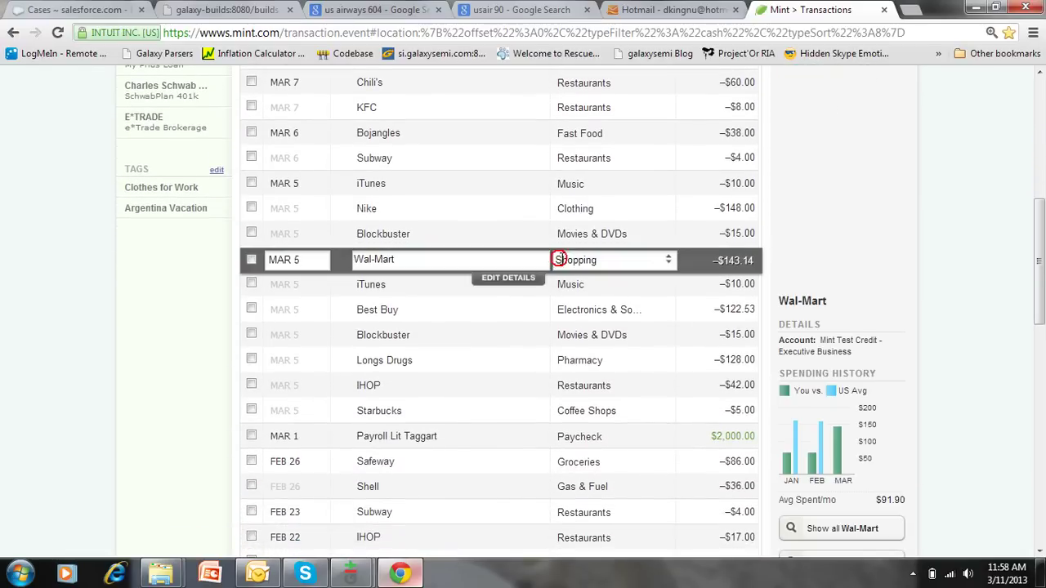
click(669, 260)
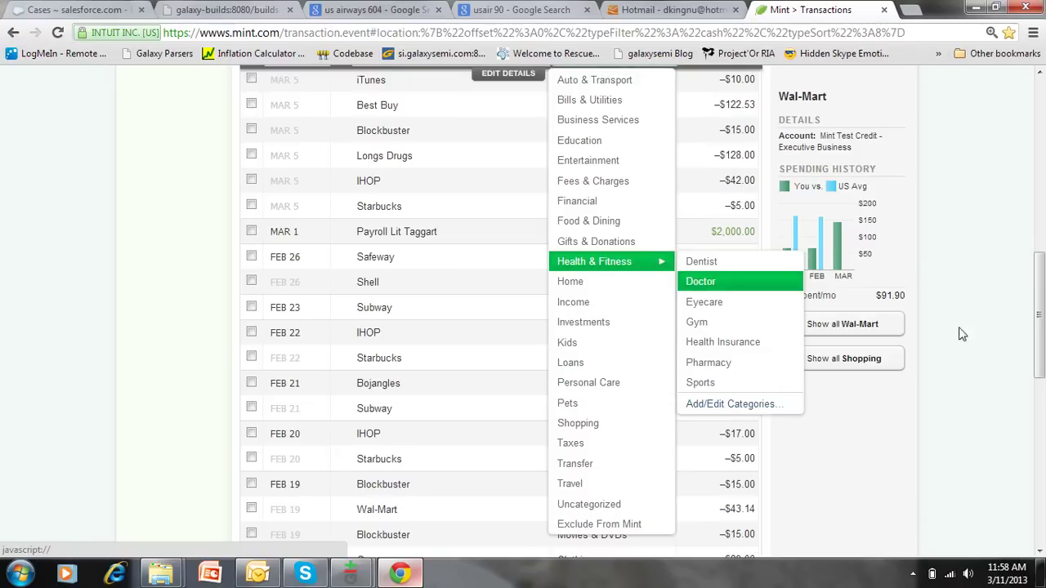
click(709, 283)
scroll(1016, 333, up, 3)
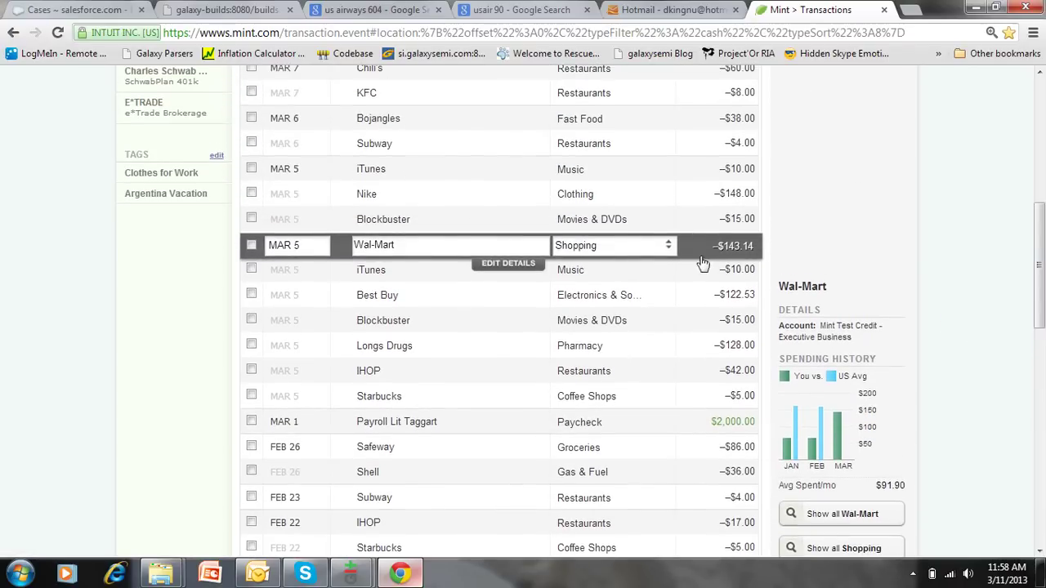
Step: Start splitting the March 5 Wal-Mart transaction and allocate $93 of it to Groceries under Food & Dining
click(511, 265)
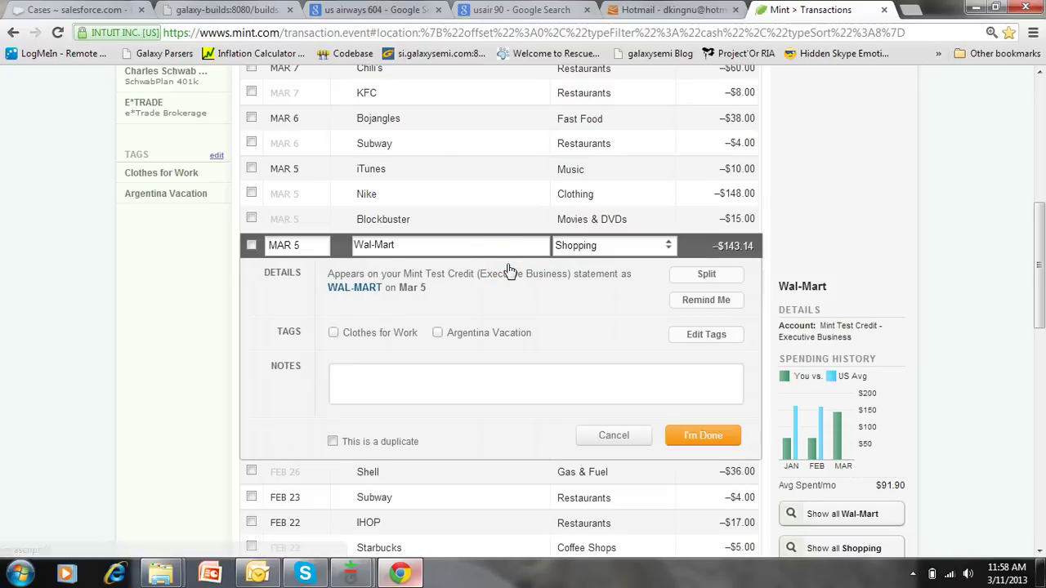
click(700, 278)
click(558, 420)
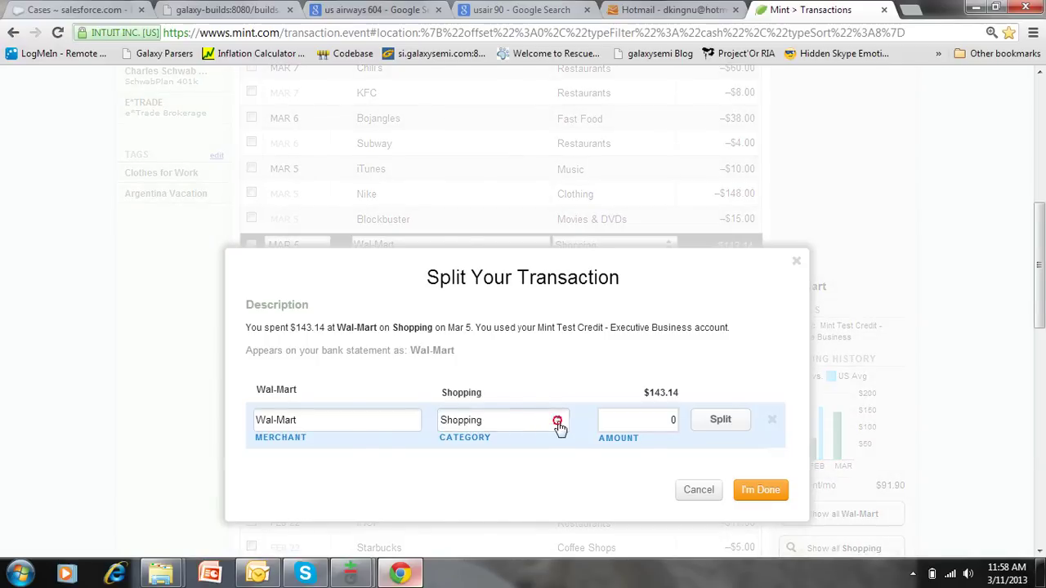
mouse_move(532, 180)
mouse_move(531, 221)
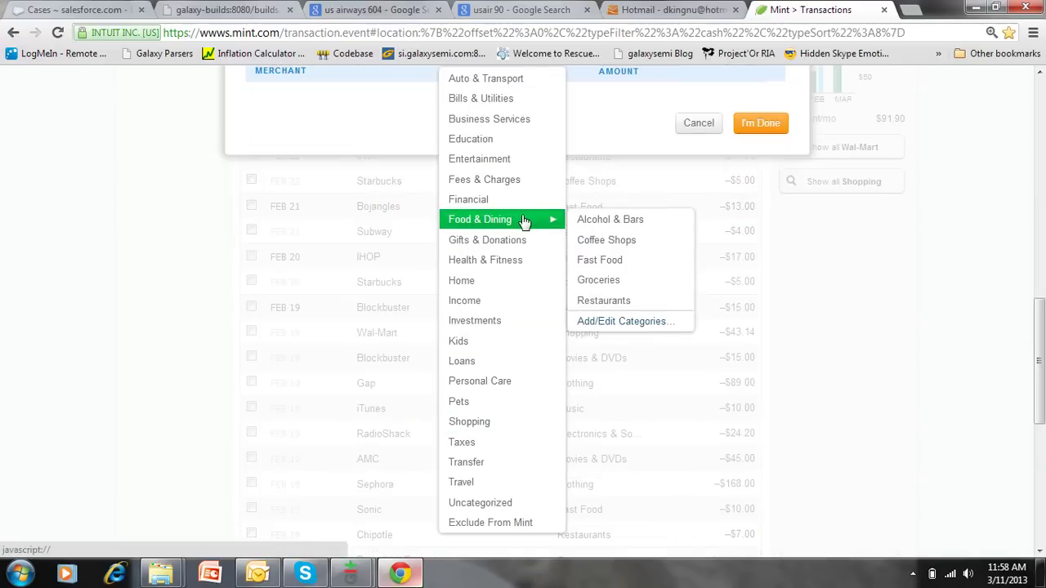
click(596, 277)
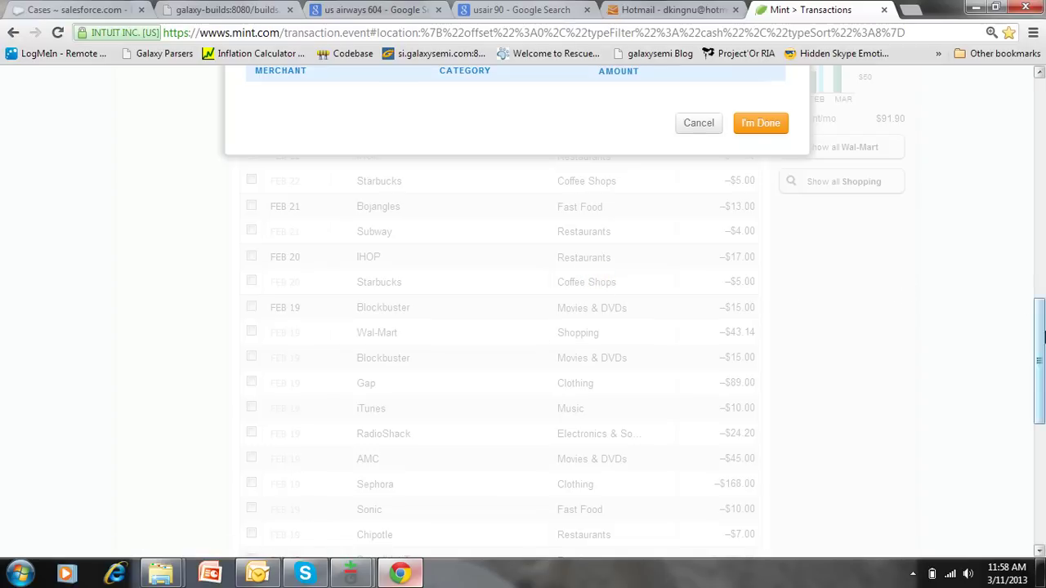
drag(1038, 360, 1038, 308)
click(647, 258)
text(93)
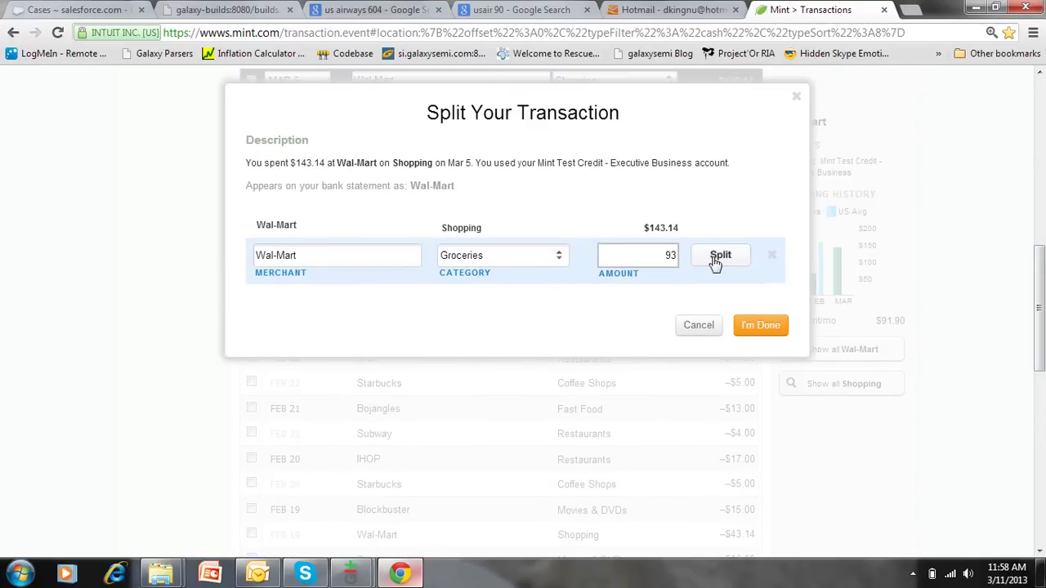
click(712, 258)
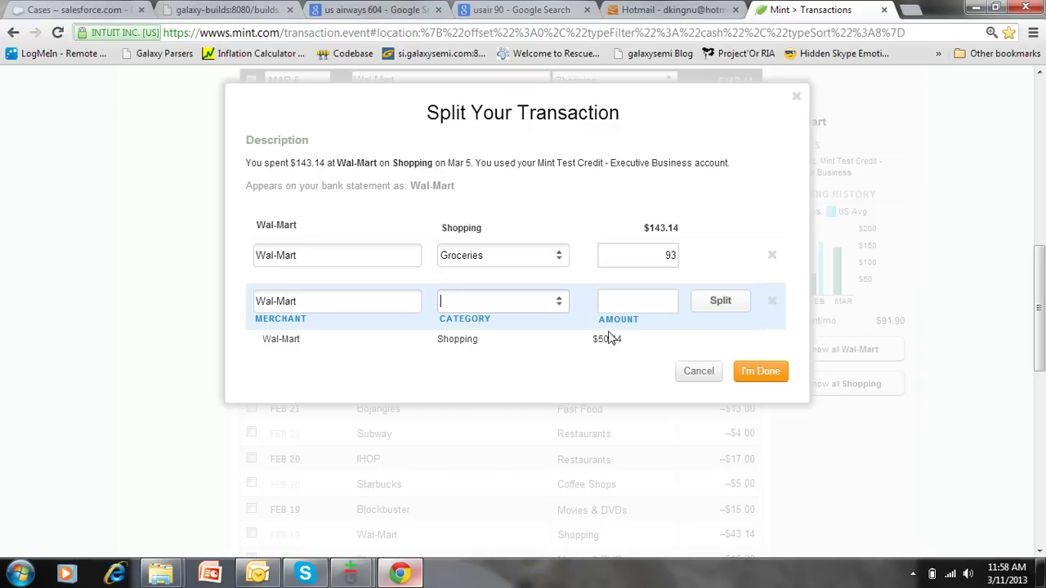
Step: Allocate $36.17 of the Wal-Mart split to Home Supplies under Home
click(563, 301)
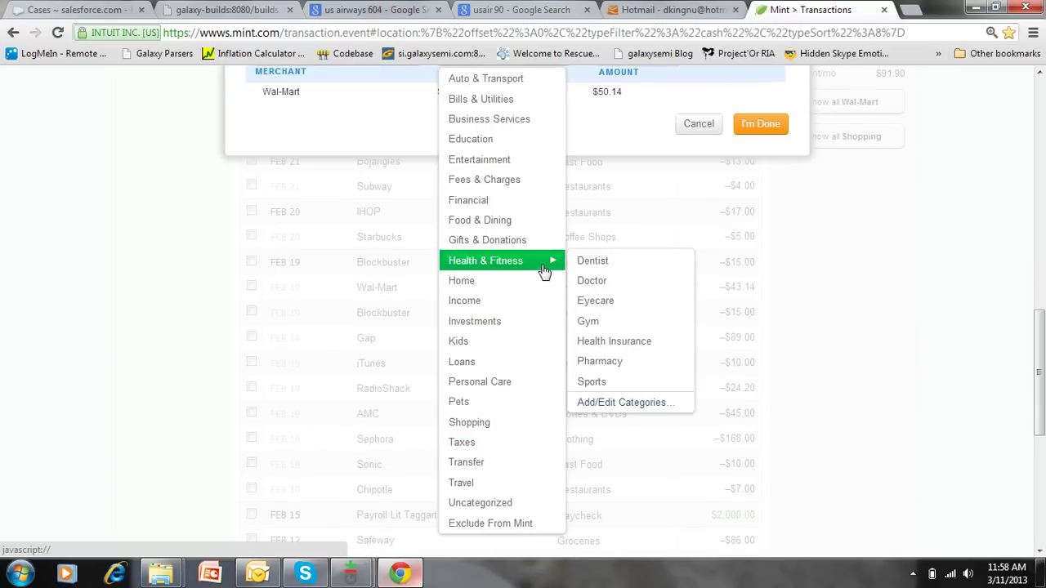
mouse_move(544, 283)
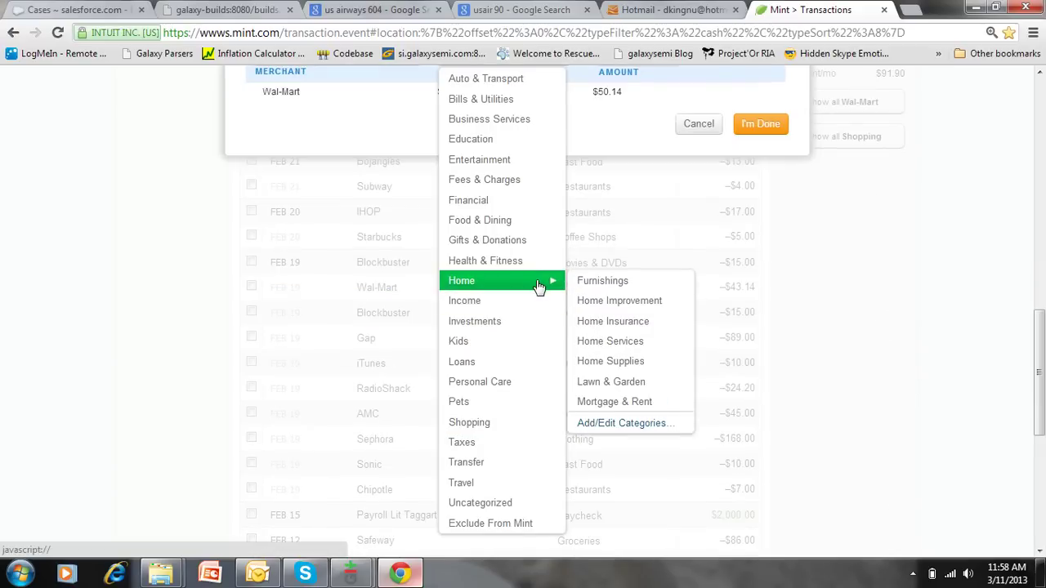
click(594, 369)
drag(1040, 427, 1041, 363)
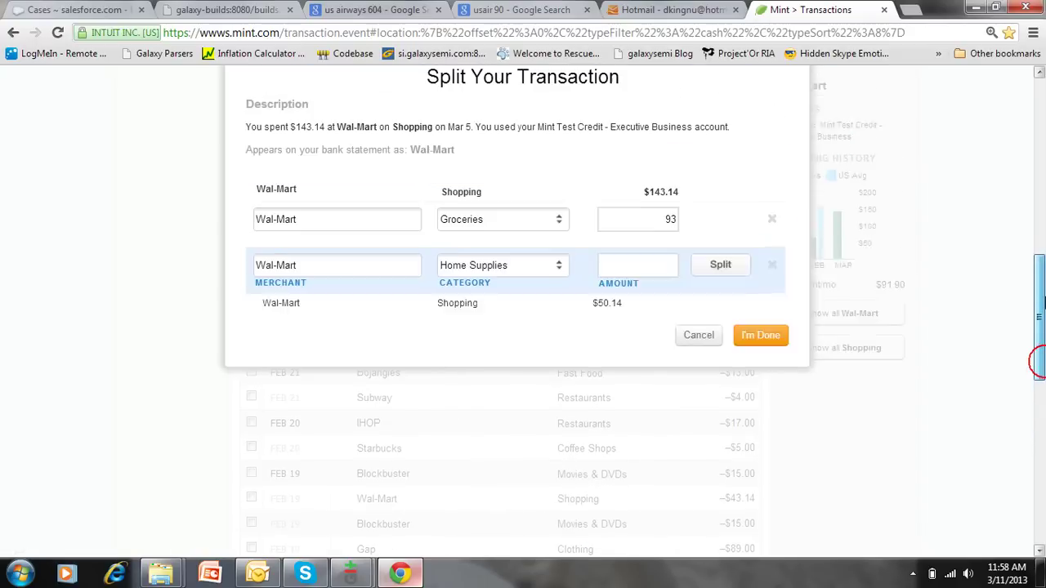
click(657, 299)
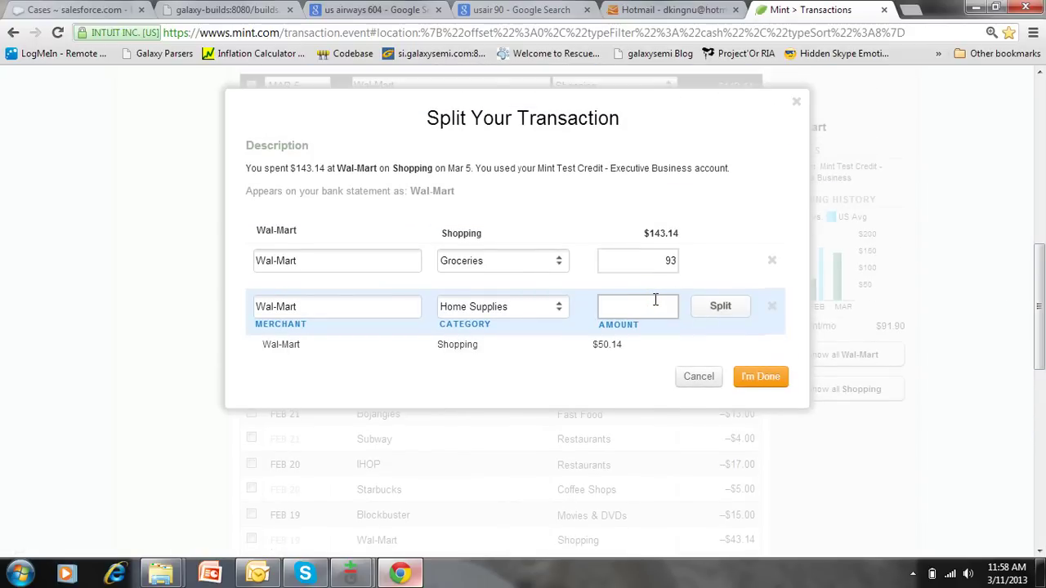
text(36.17)
click(720, 307)
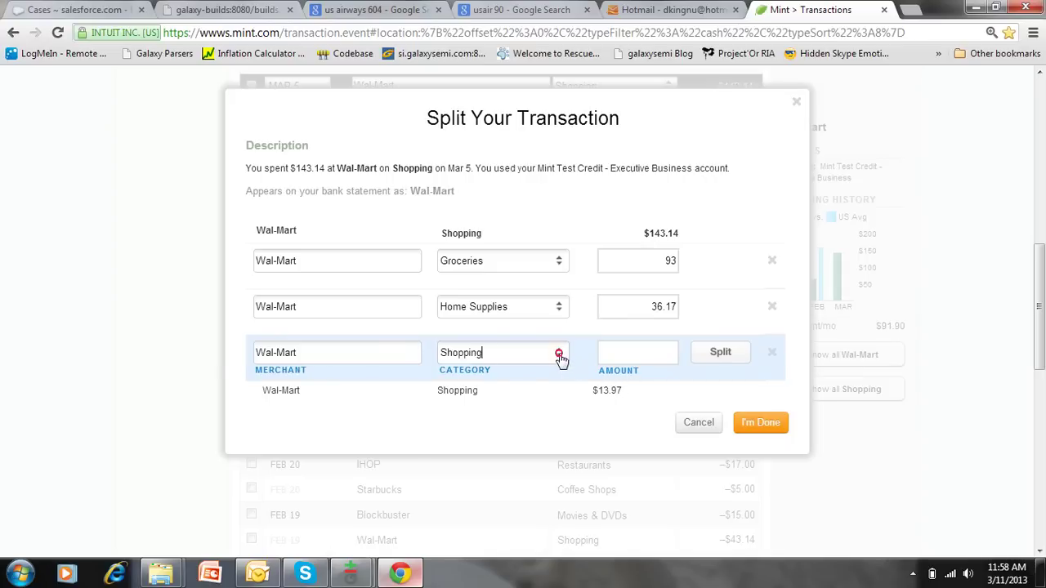
Step: Allocate $13.97 of the Wal-Mart split to Gift under Gifts & Donations and save the split transaction
click(559, 352)
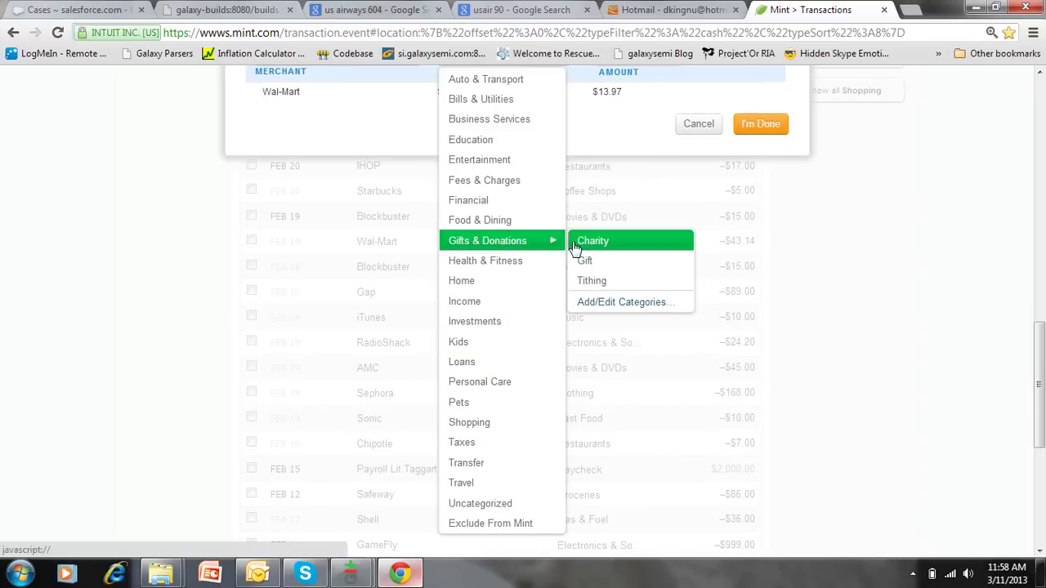
drag(1042, 349, 1042, 271)
click(674, 372)
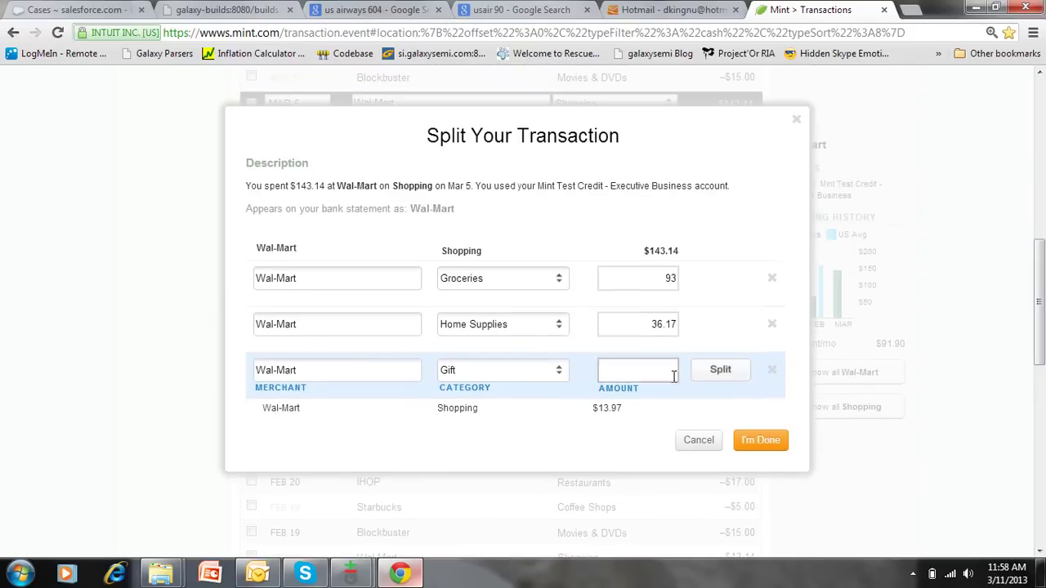
text(13.97)
click(720, 372)
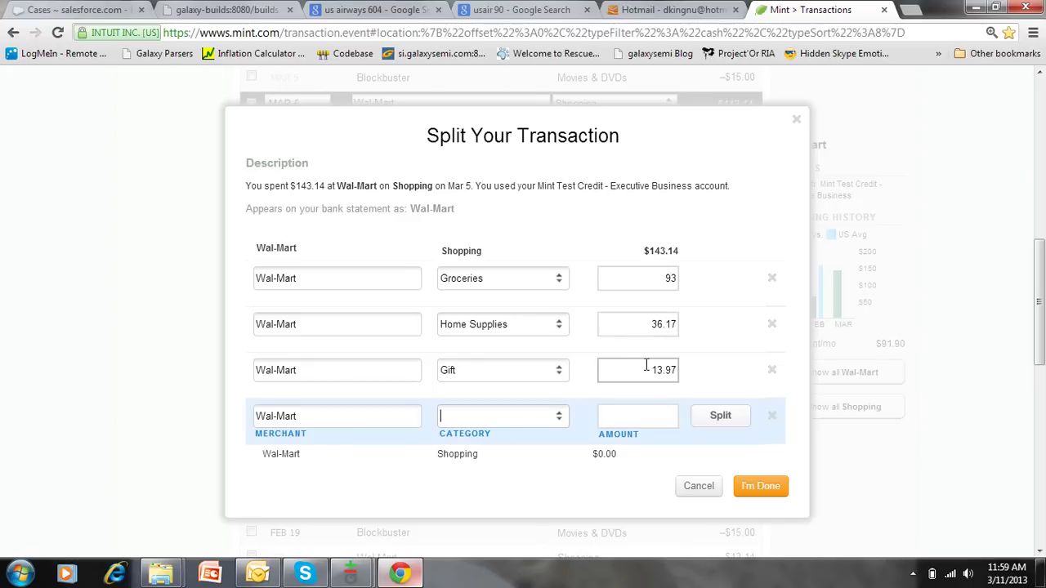
click(752, 490)
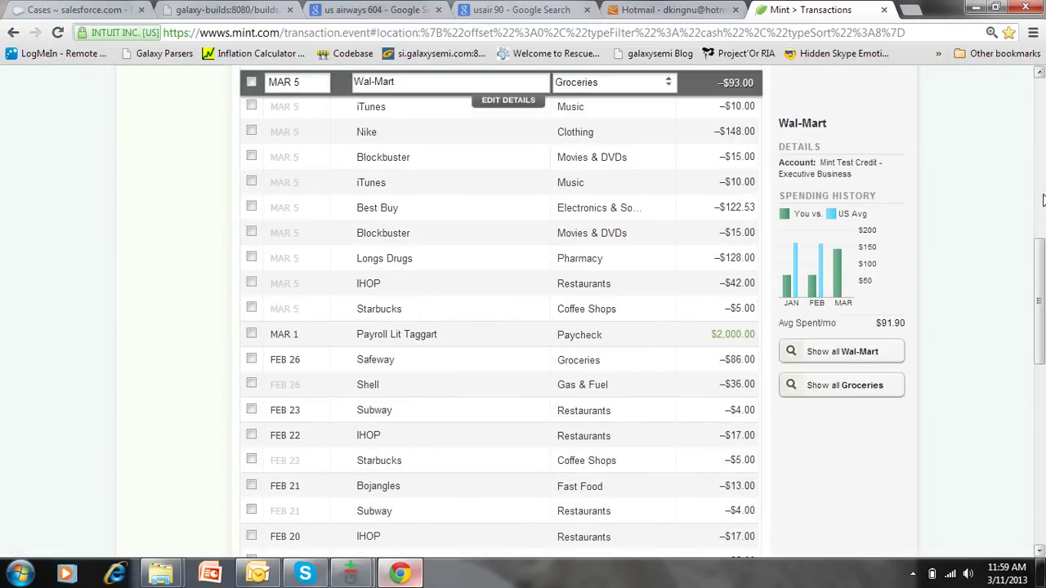
Step: Return to the Budgets page and review income and spending against each budgeted category
drag(1039, 286, 1040, 254)
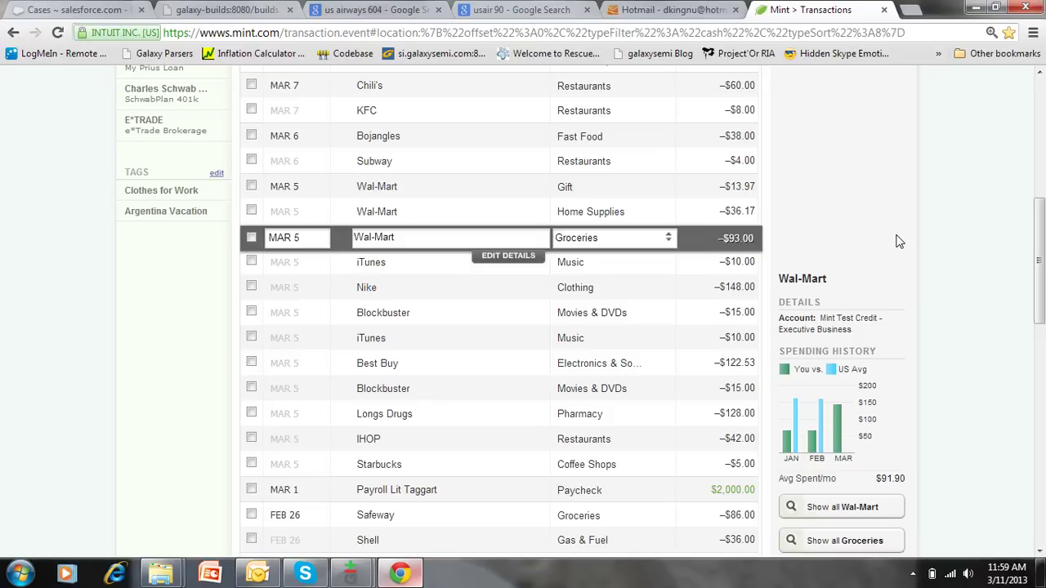
drag(1040, 260, 1040, 158)
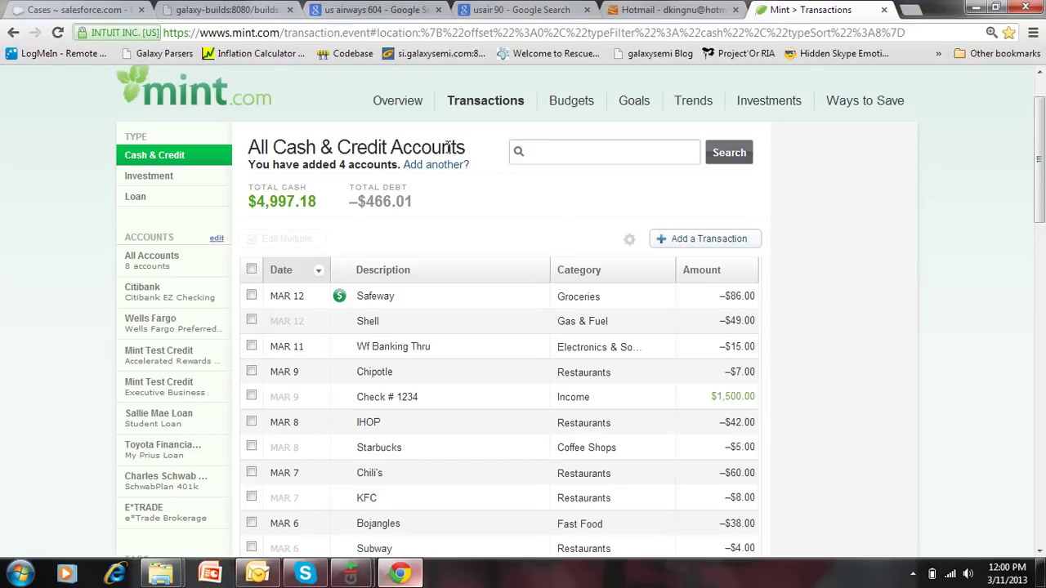
click(398, 102)
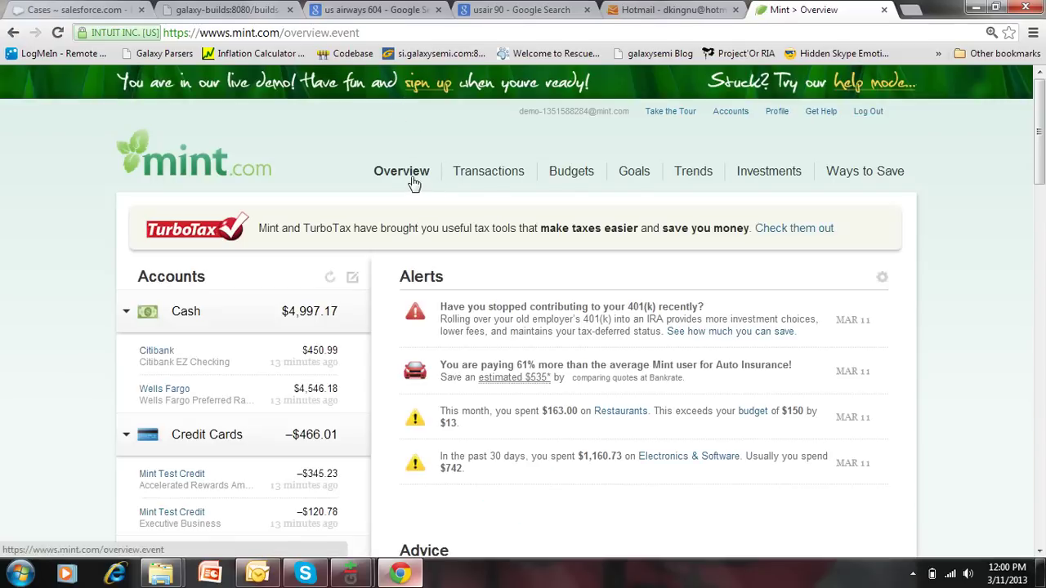
click(572, 175)
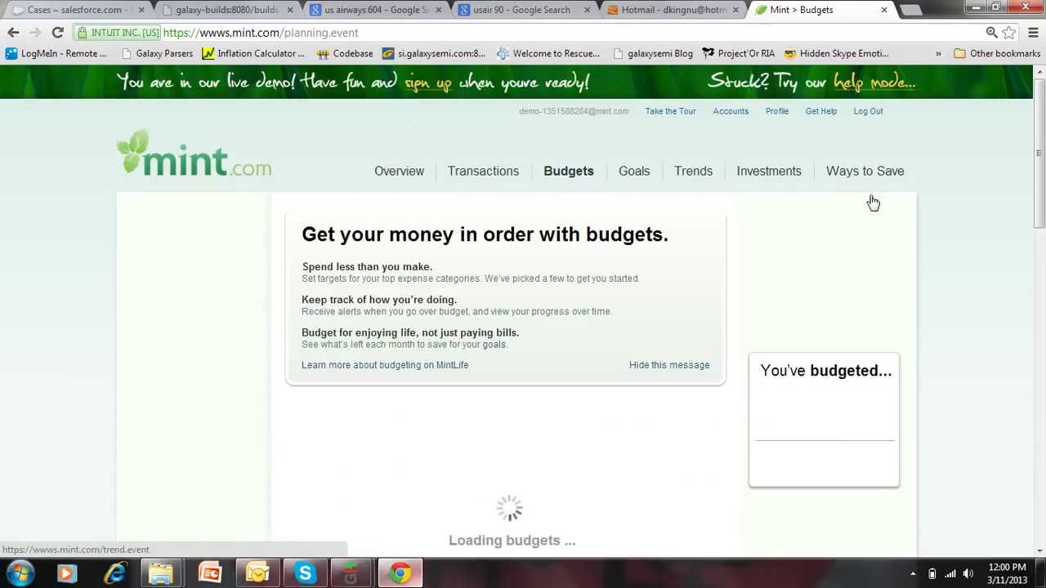
drag(1041, 169, 1013, 301)
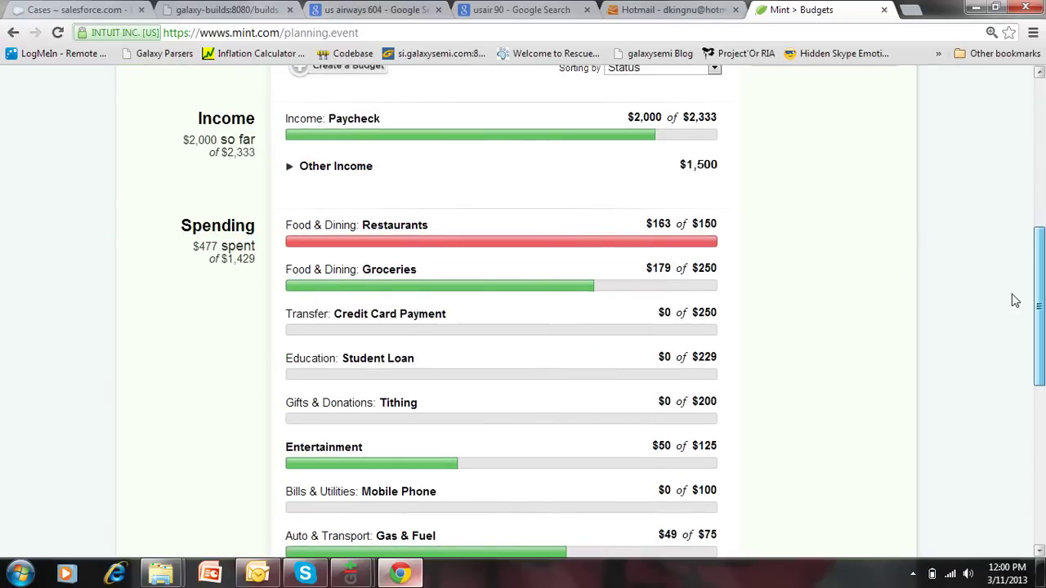
drag(1014, 301, 1010, 486)
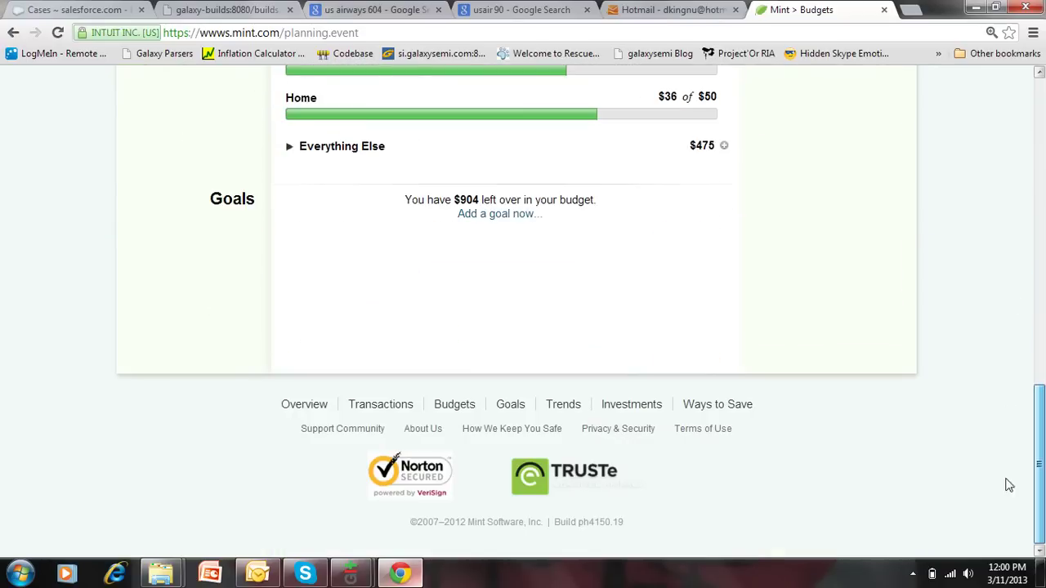
Step: Expand Everything Else and examine the unbudgeted spending categories alongside the budgeted ones
click(289, 148)
drag(1040, 422, 1039, 372)
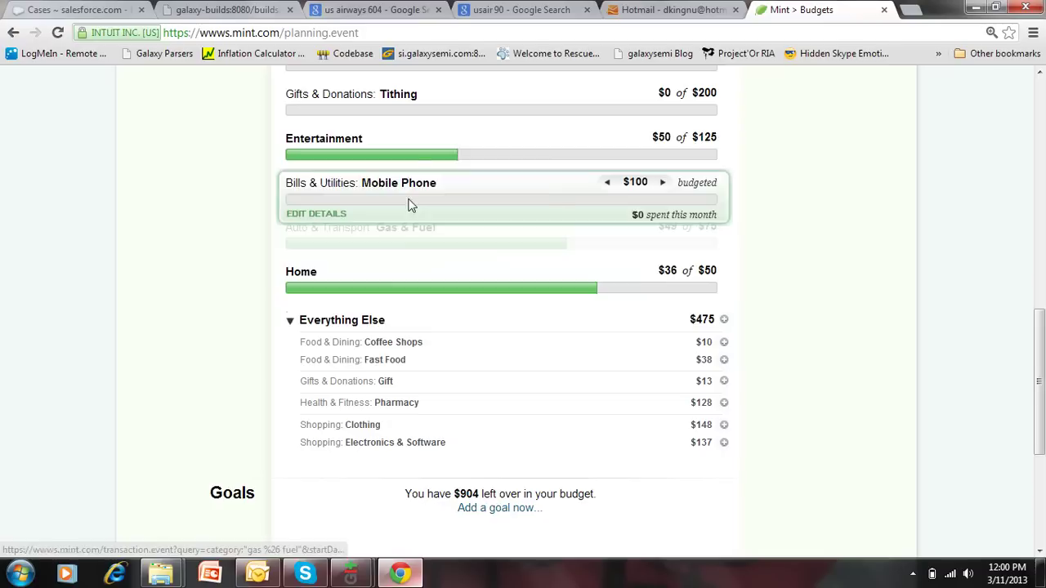
scroll(1044, 282, up, 3)
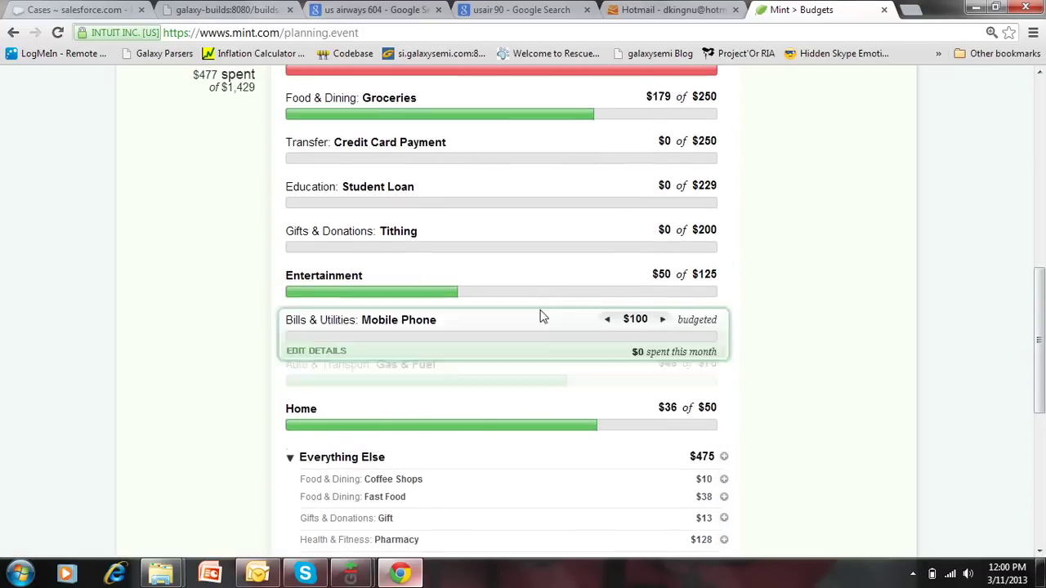
scroll(1044, 356, down, 3)
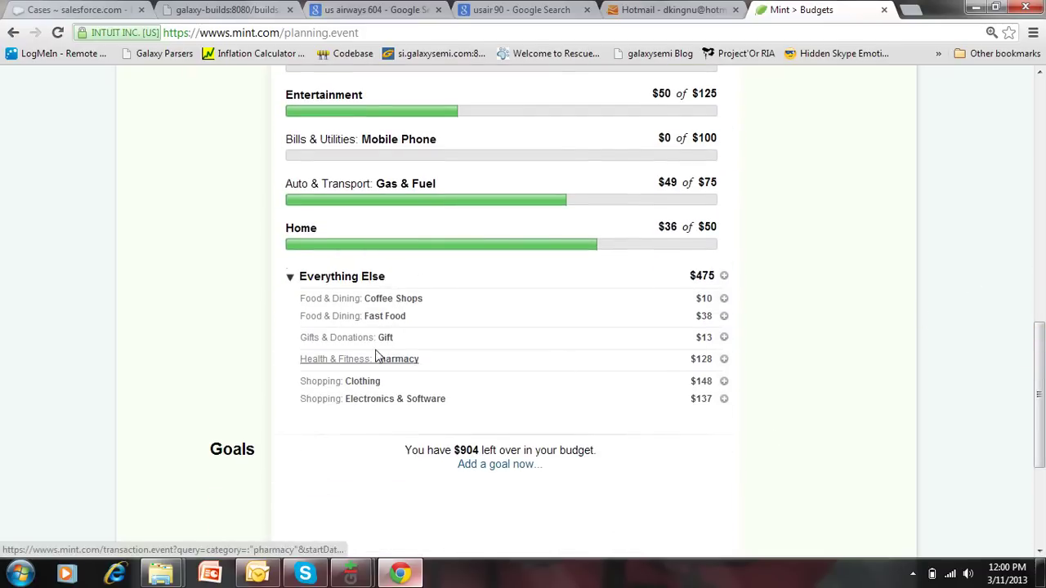
Step: Open the Coffee Shops, Fast Food and Gift transaction lists under Everything Else, each in its own new browser tab
right_click(387, 303)
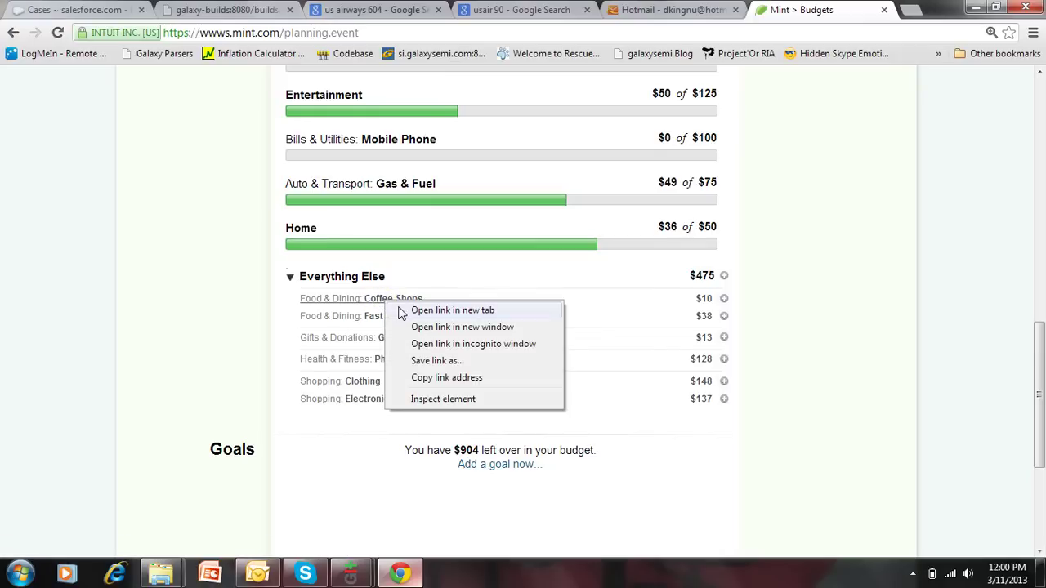
click(401, 310)
right_click(396, 319)
click(398, 325)
right_click(376, 338)
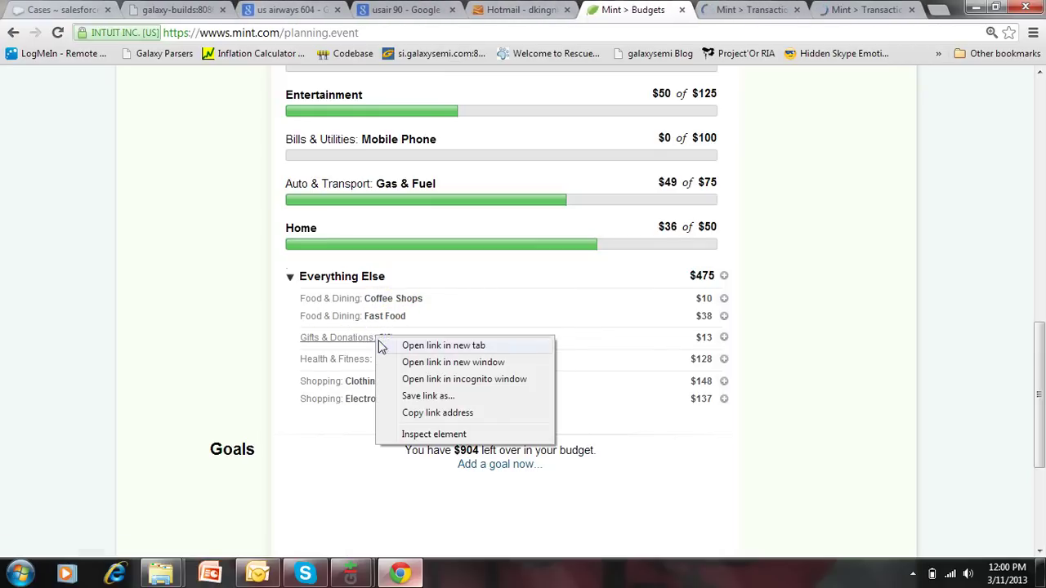
click(425, 345)
Step: Check the March transactions listed for Coffee Shops, Fast Food and Gift one after another
click(654, 10)
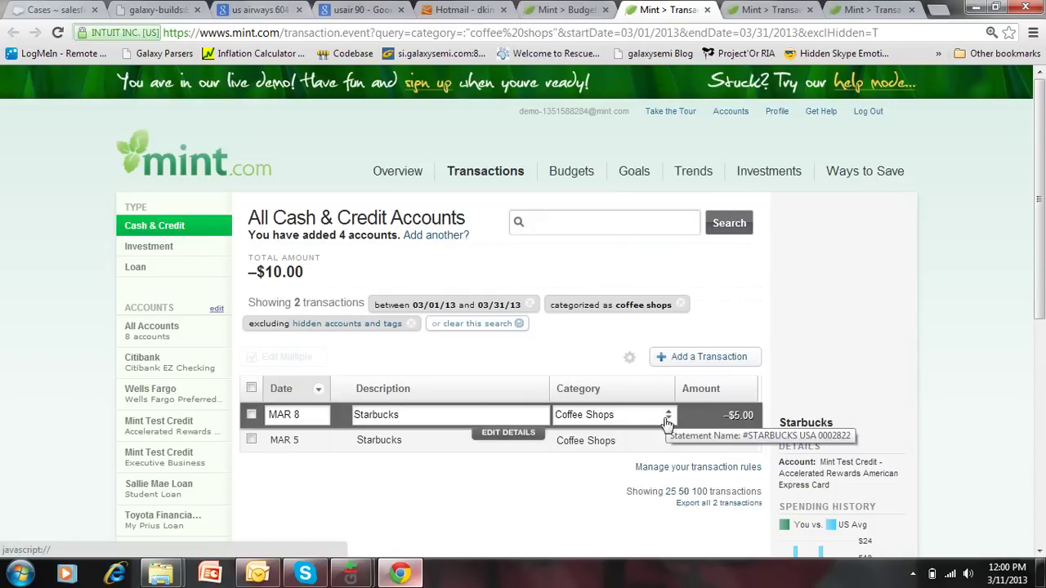
key(ctrl+Tab)
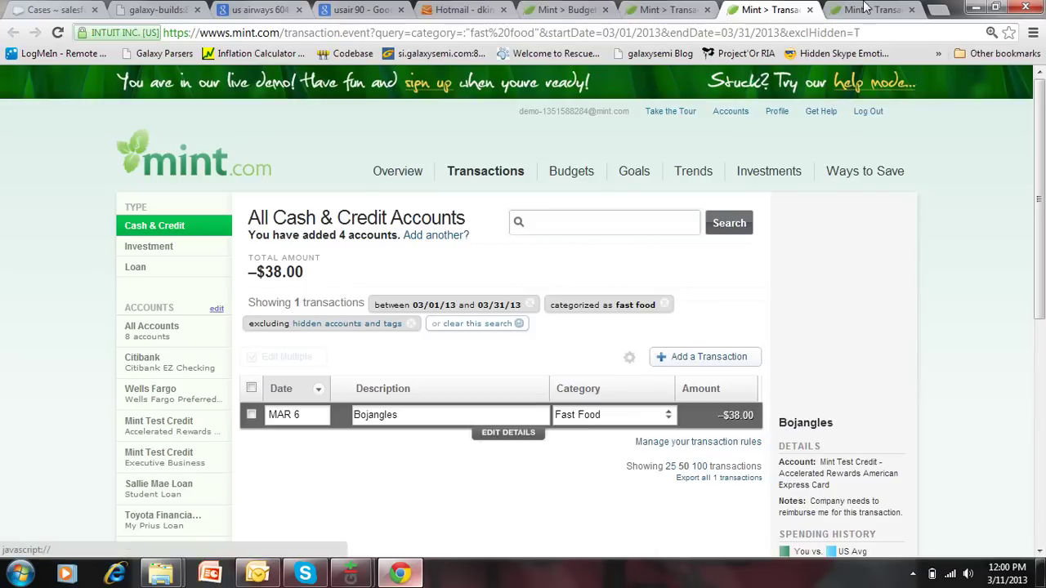
key(ctrl+Tab)
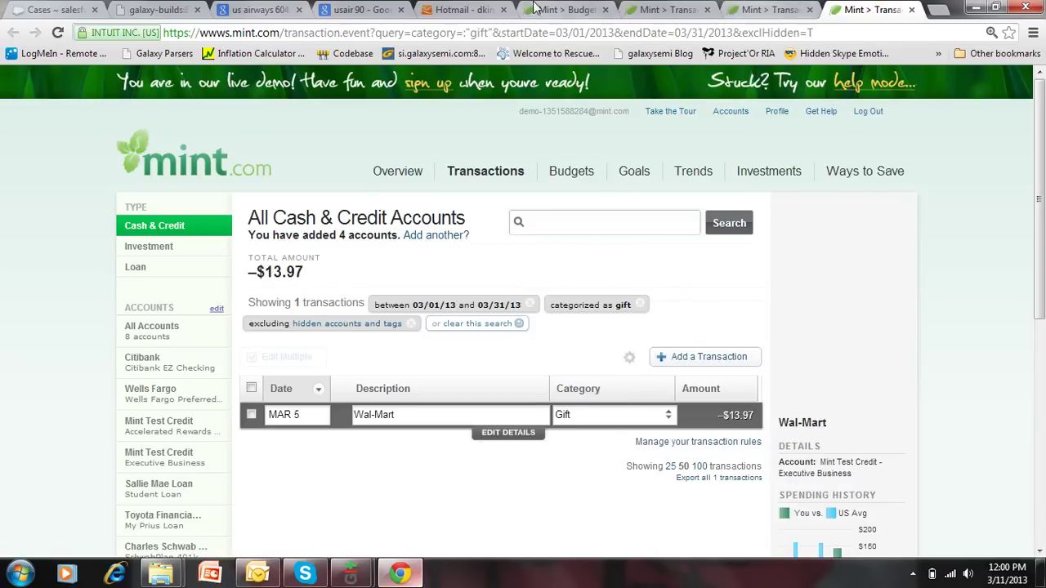
Step: Go back to the budget tab and reload the Budgets page
key(ctrl+6)
scroll(605, 107, up, 10)
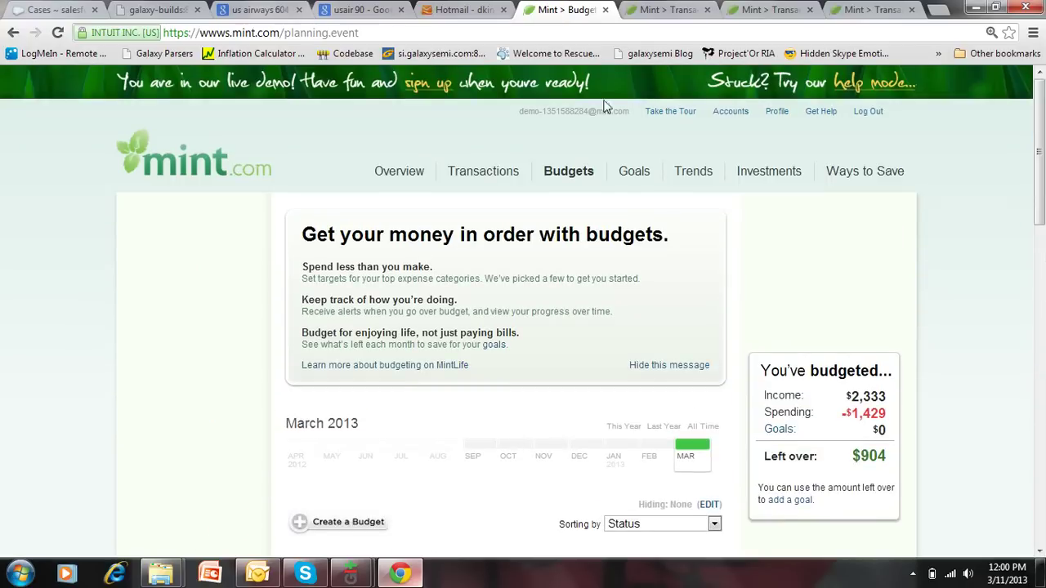
click(554, 180)
mouse_move(1039, 155)
mouse_down()
mouse_move(1038, 478)
mouse_move(1039, 155)
mouse_up()
click(288, 146)
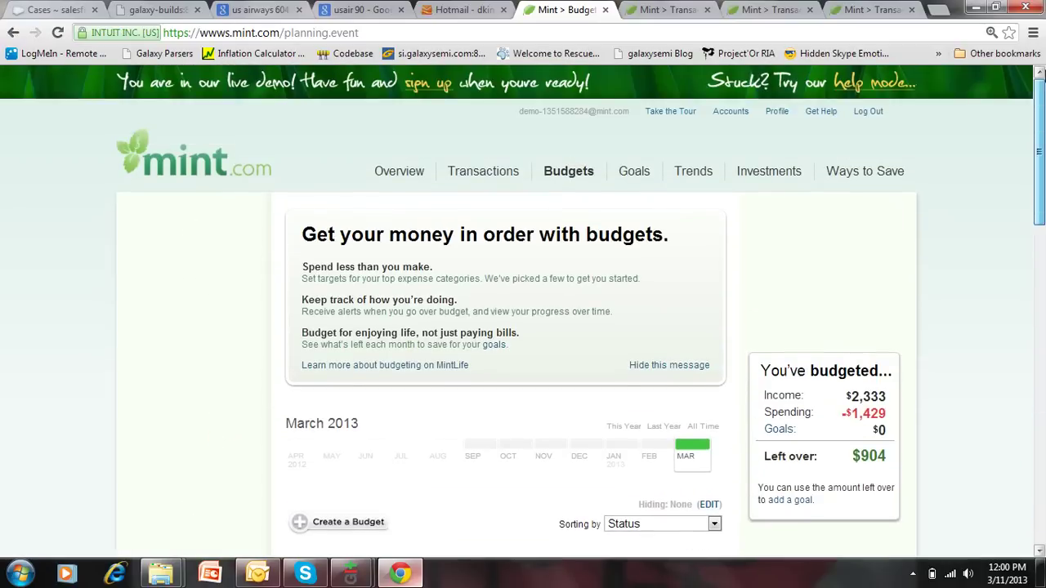
click(570, 171)
Step: Review the March 2013 budget from the income and spending summary through each category to Goals, ending at the page's beginning
drag(1039, 204, 1041, 254)
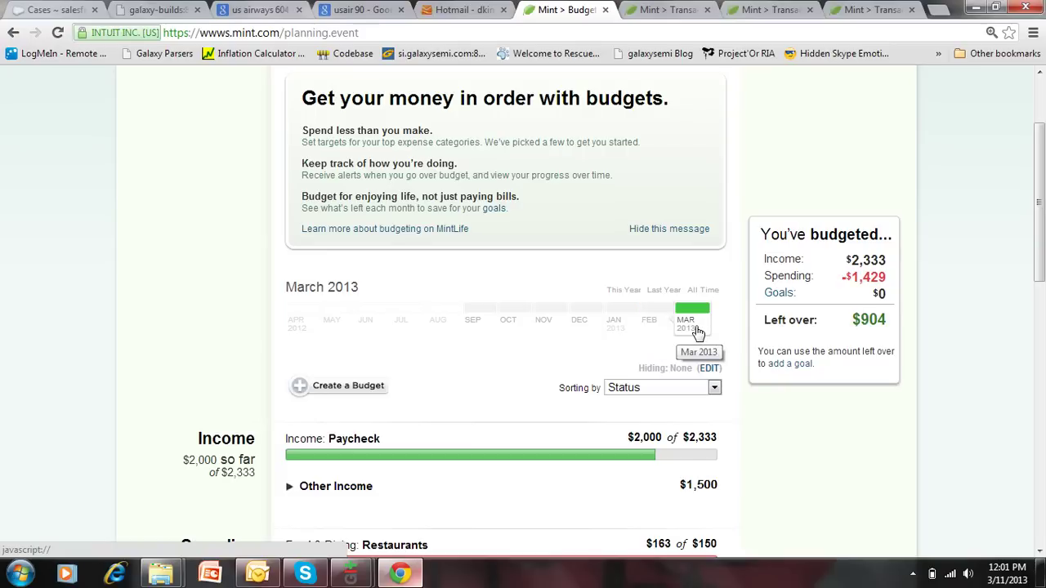
mouse_move(1038, 233)
mouse_down()
mouse_move(1039, 331)
mouse_move(1040, 237)
mouse_up()
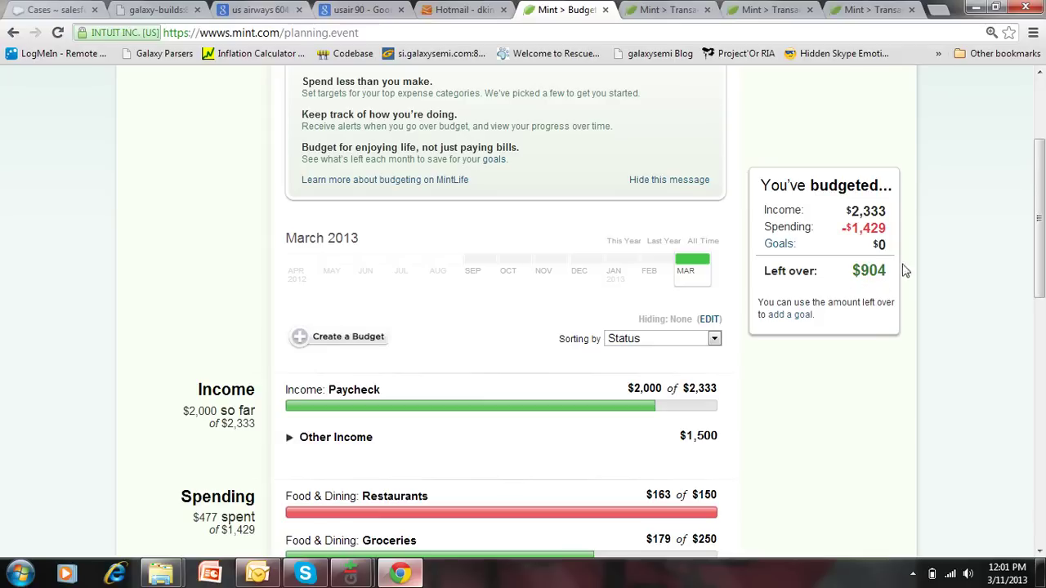
drag(1038, 245, 1038, 309)
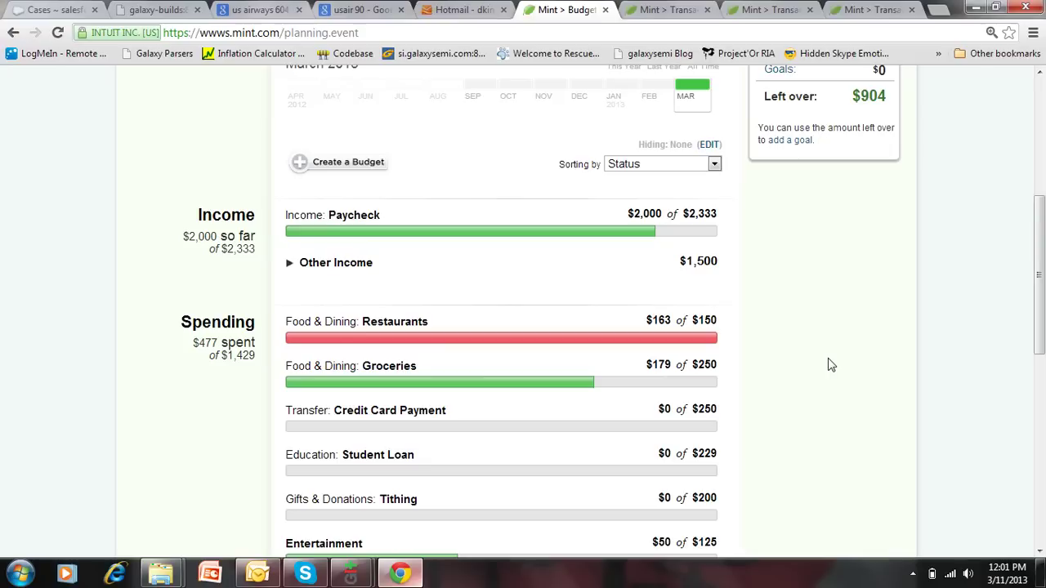
drag(1038, 265, 1035, 453)
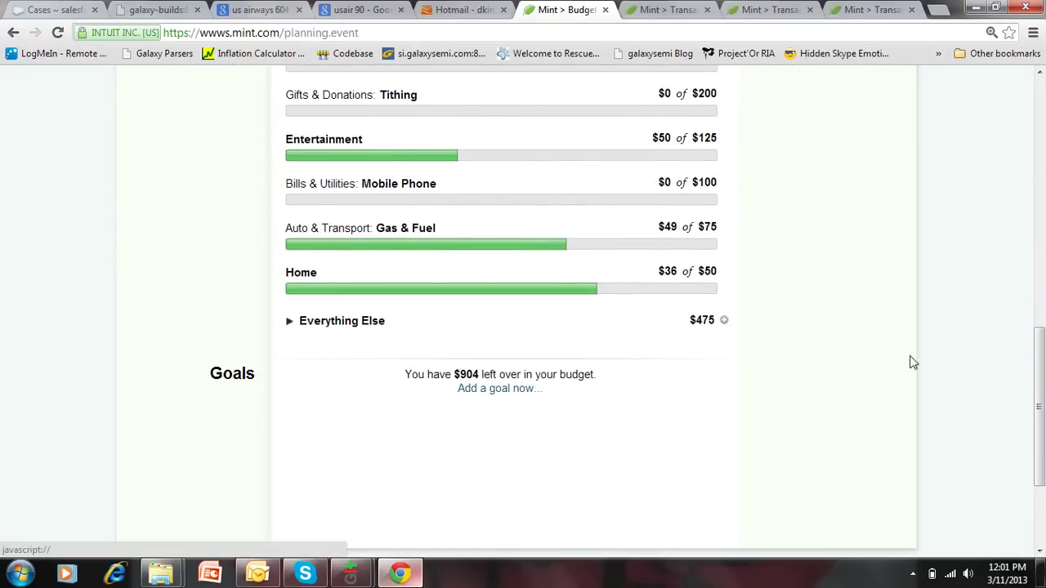
scroll(1042, 404, up, 4)
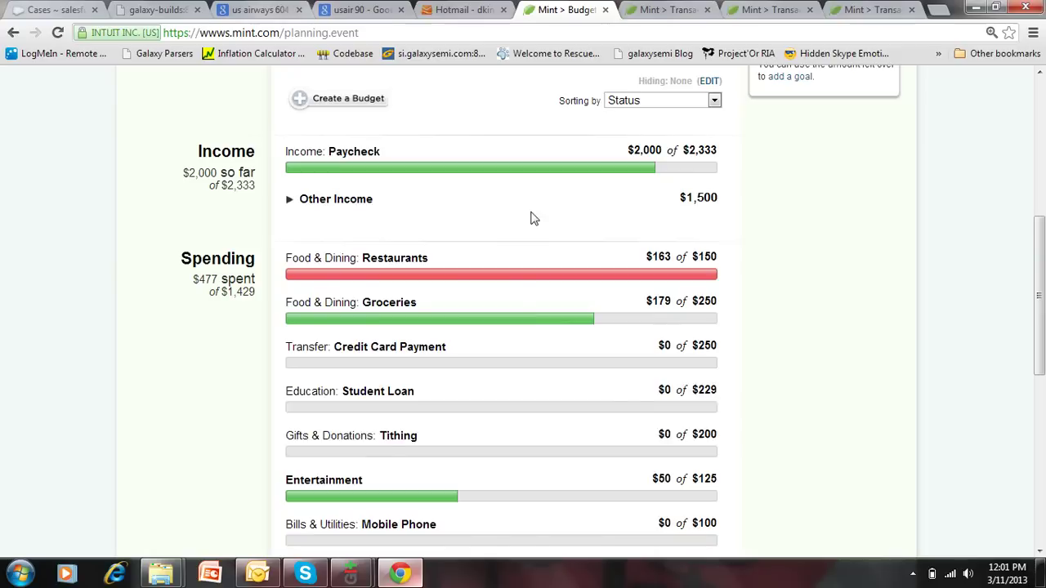
drag(1043, 364, 1043, 280)
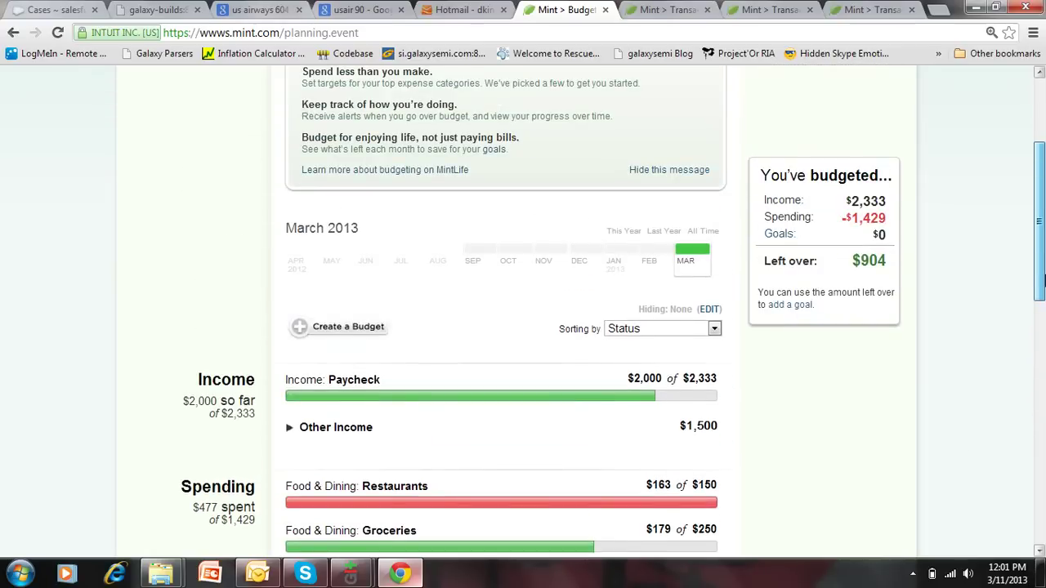
scroll(970, 263, up, 3)
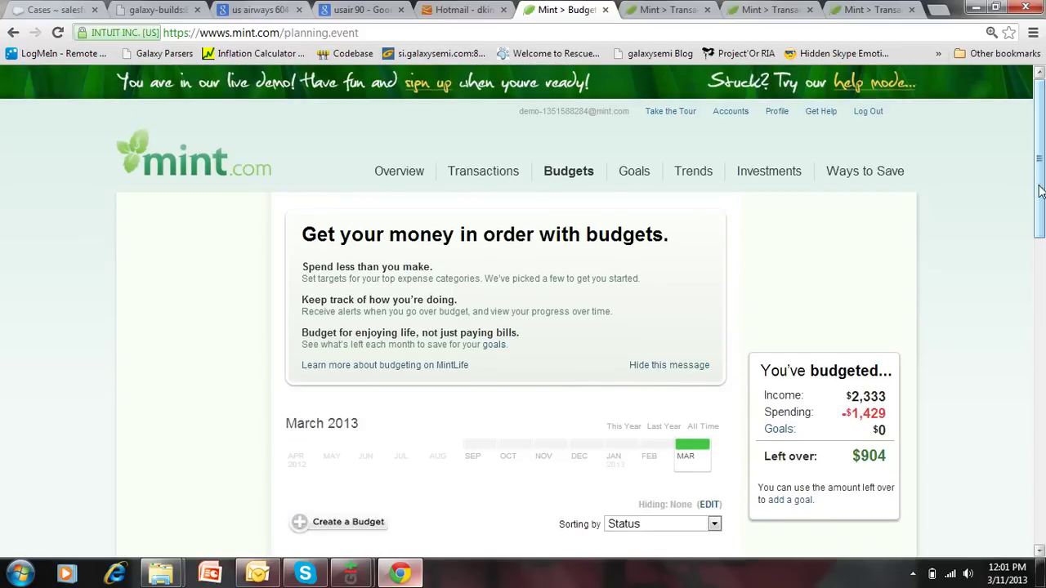